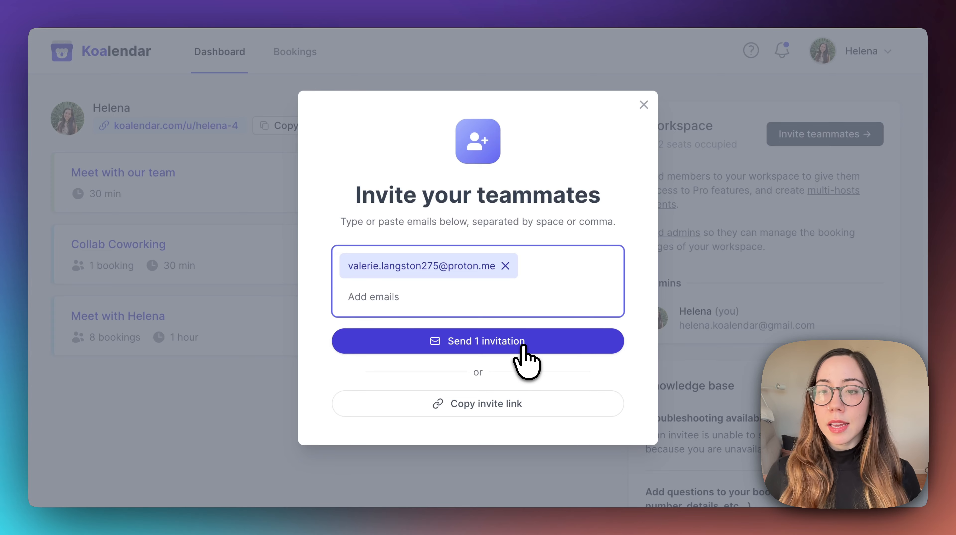
Send the single invitation to the teammate's email and close the invite dialog.
left_click(523, 344)
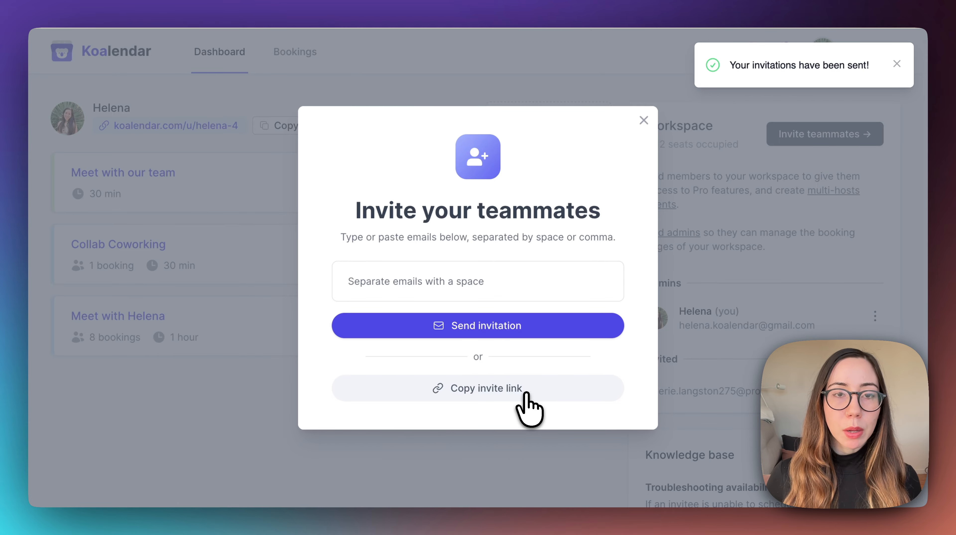
left_click(401, 94)
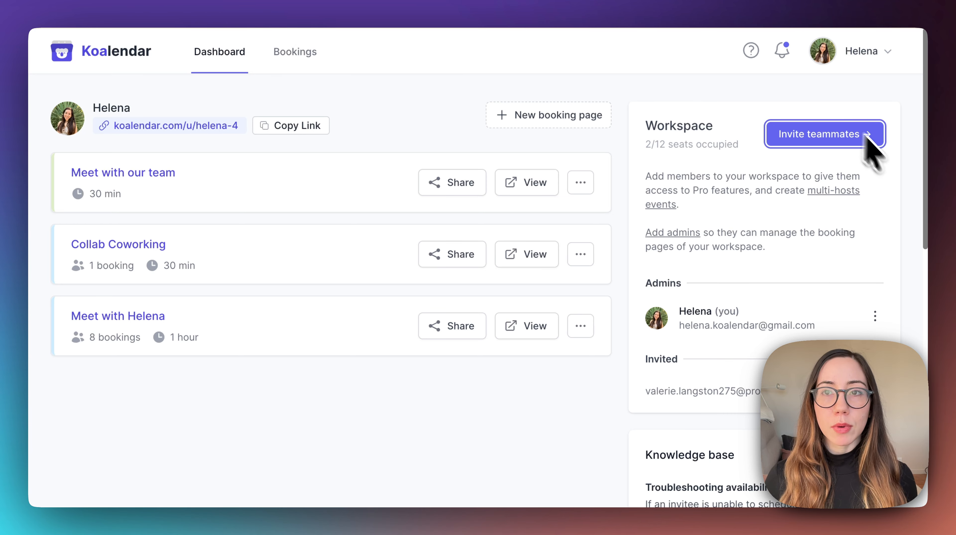
Log out of the admin account from the profile menu.
left_click(862, 44)
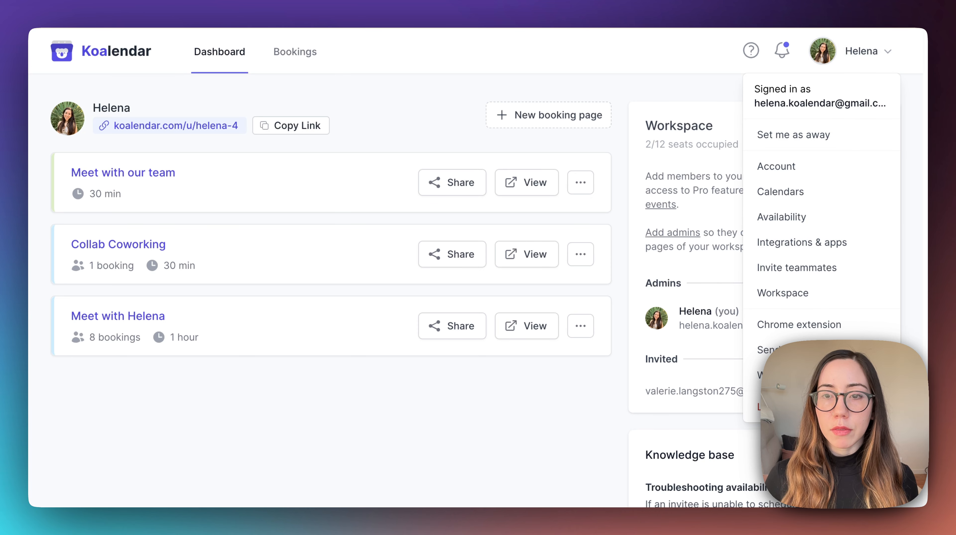
left_click(782, 406)
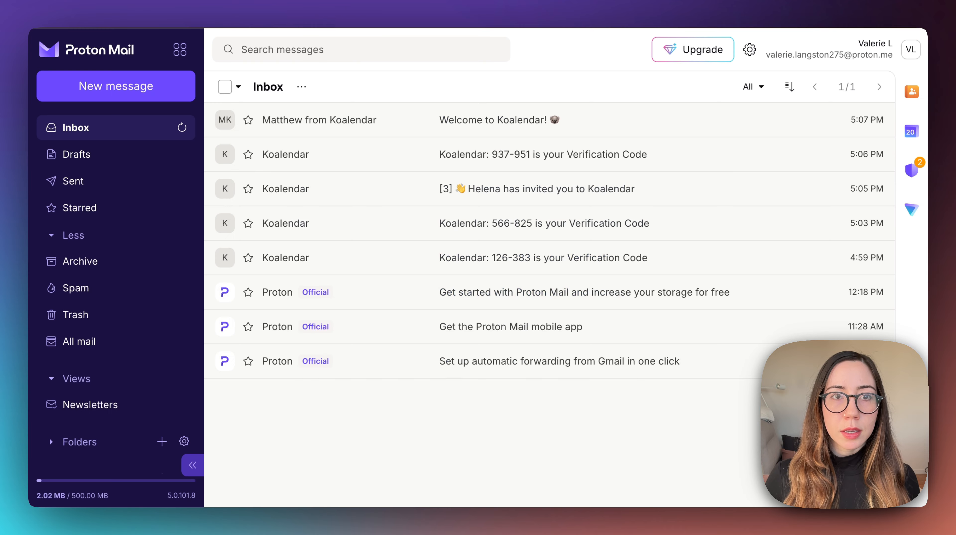
Open the Koalendar invitation email, follow Join the workspace, and log in with the invited email.
left_click(101, 1)
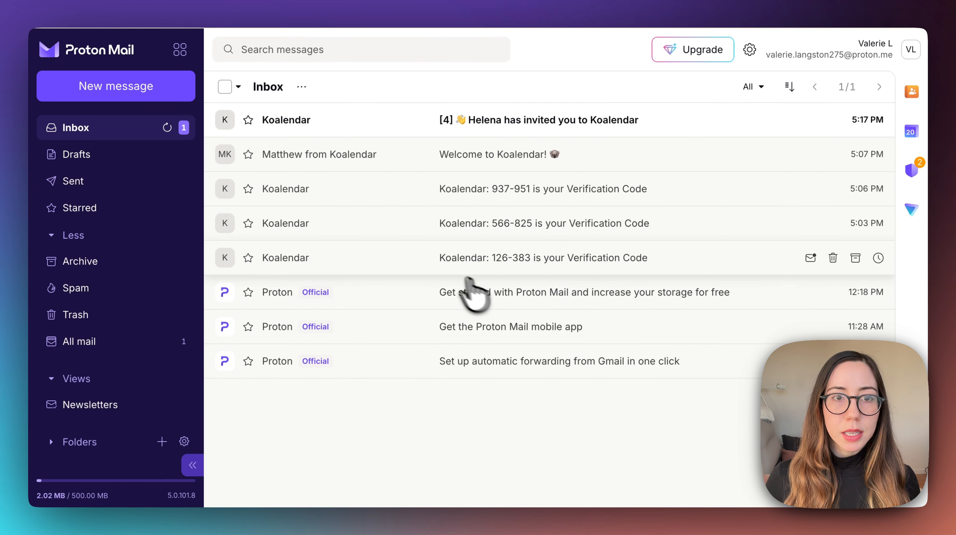
left_click(317, 114)
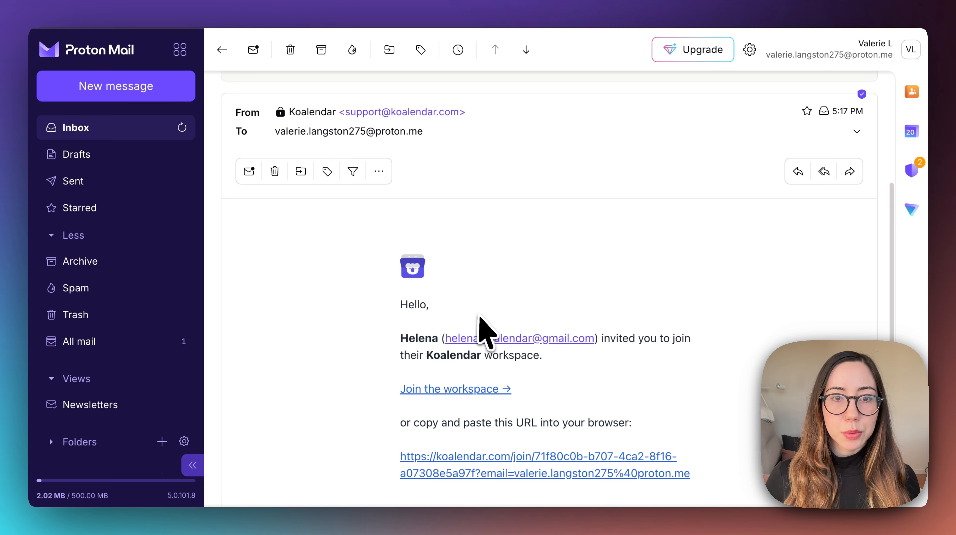
scroll(482, 321, "down", 2)
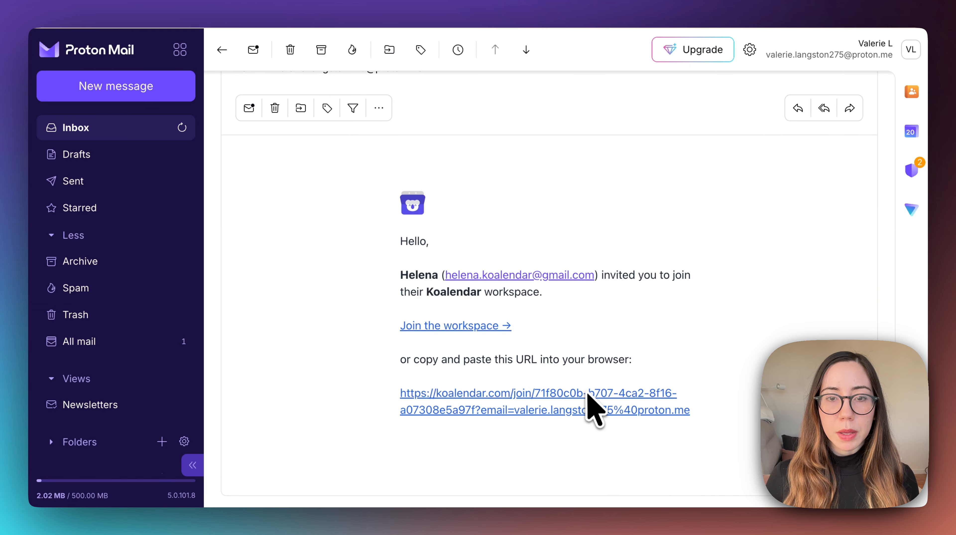
left_click(476, 324)
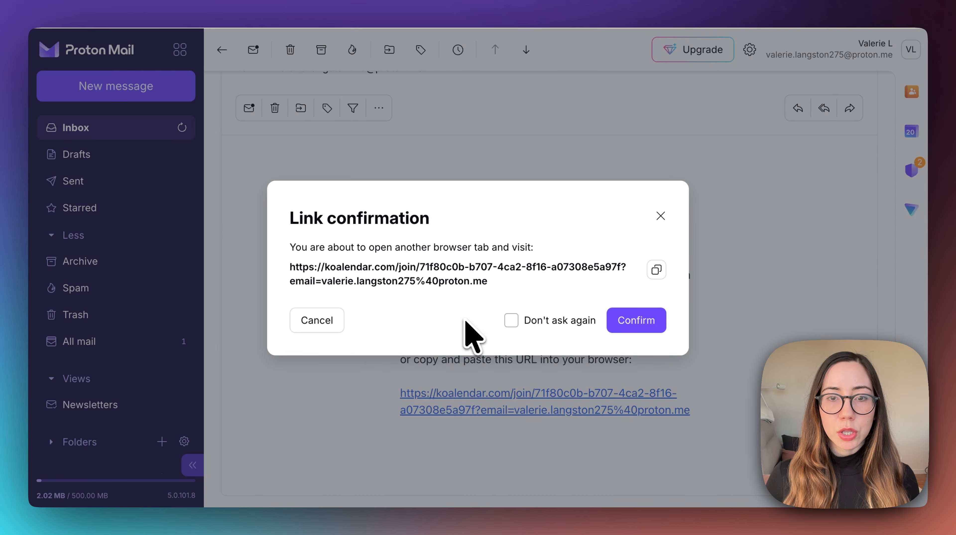
left_click(636, 320)
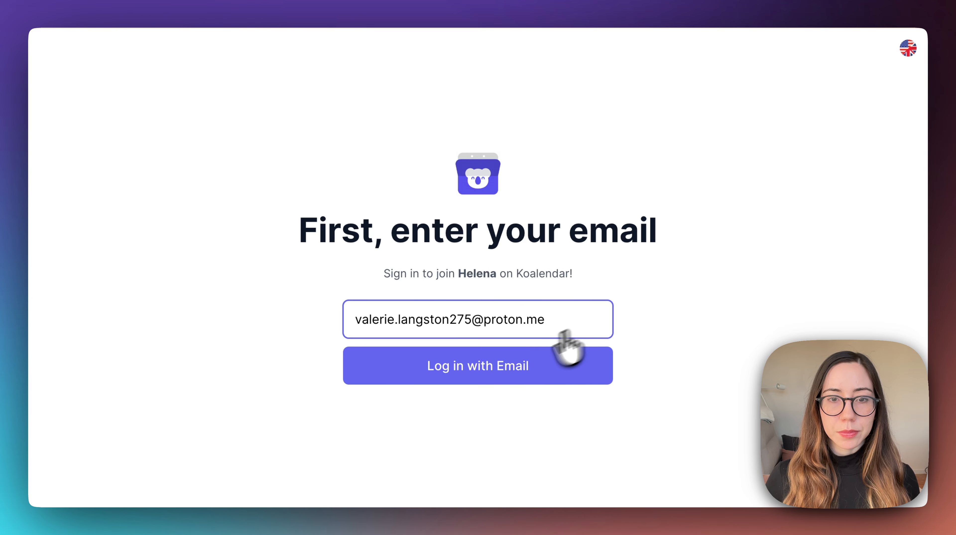
left_click(500, 370)
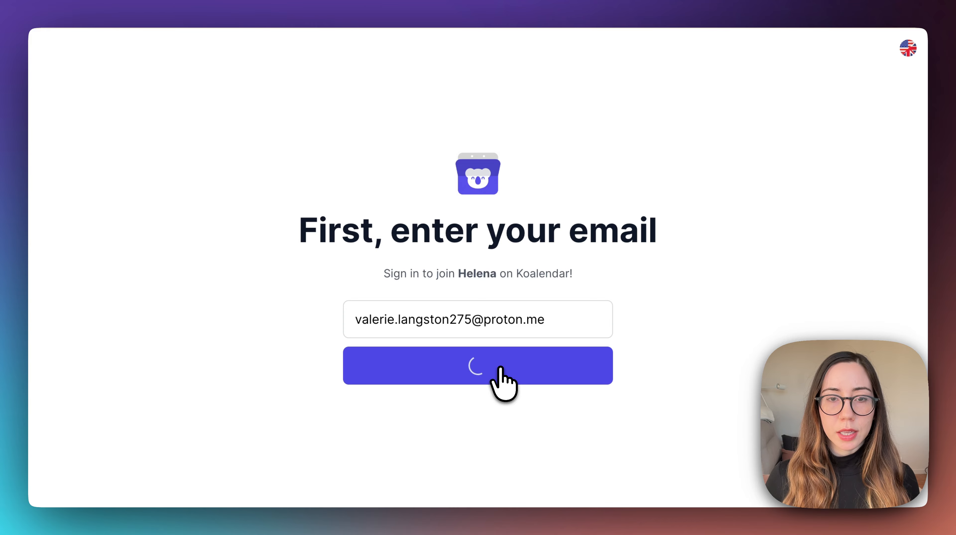
Copy the code from the newest Koalendar verification email and return to the code entry page.
left_click(281, 2)
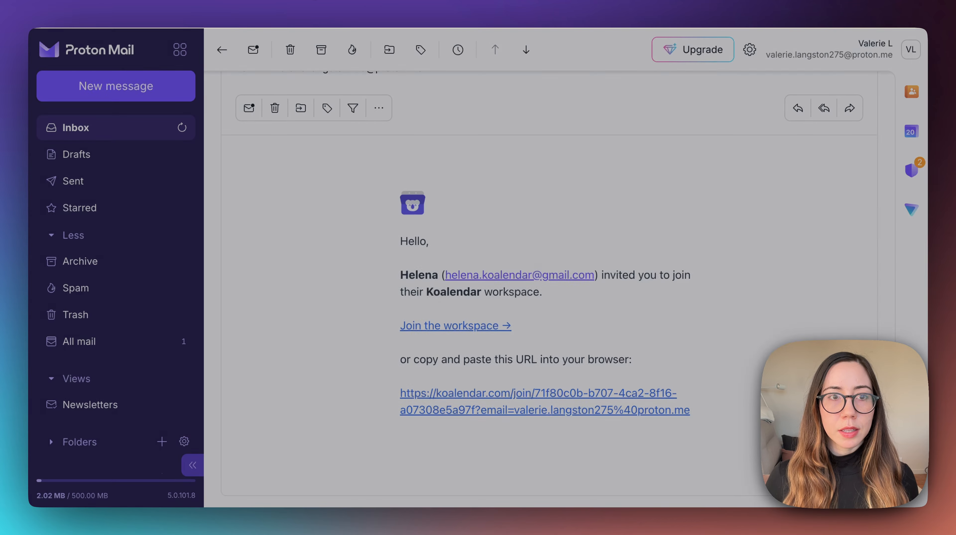
left_click(90, 128)
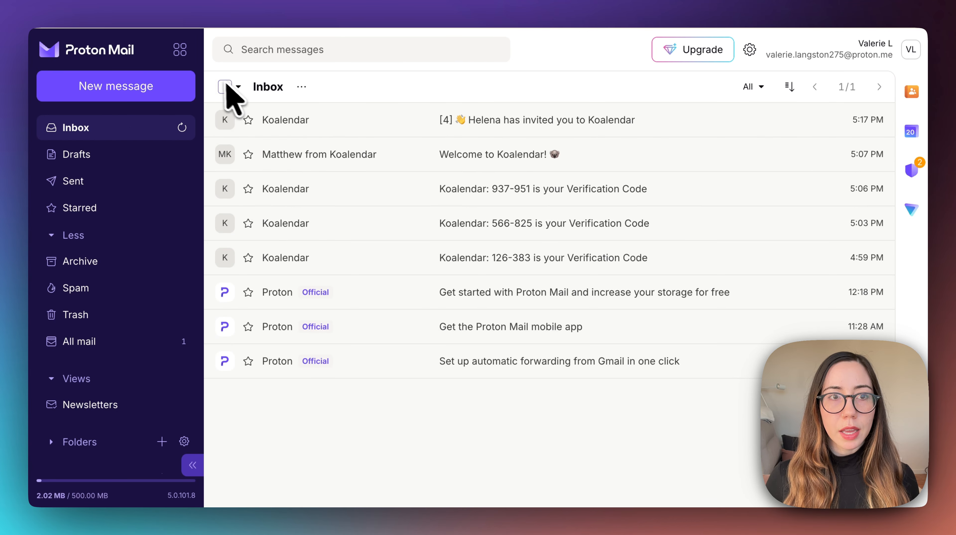
left_click(93, 1)
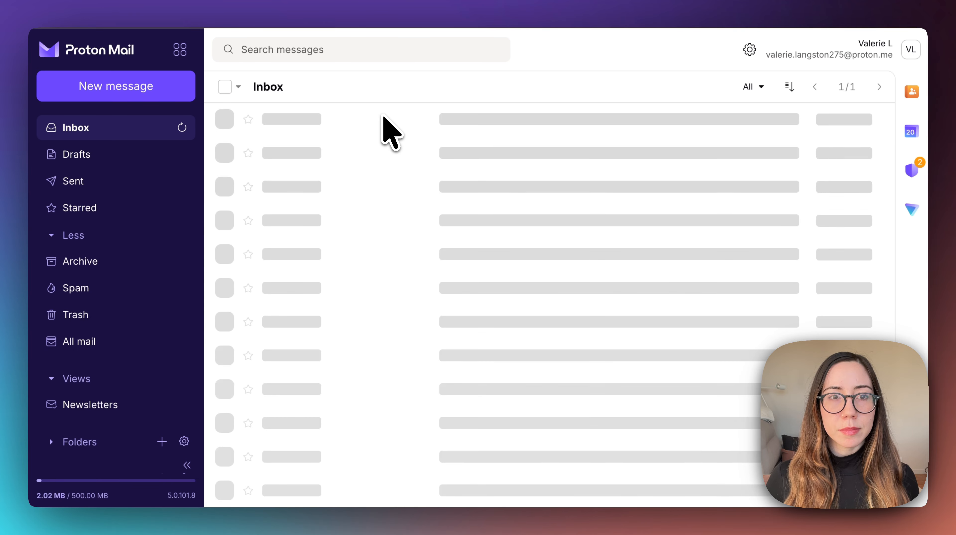
left_click(337, 121)
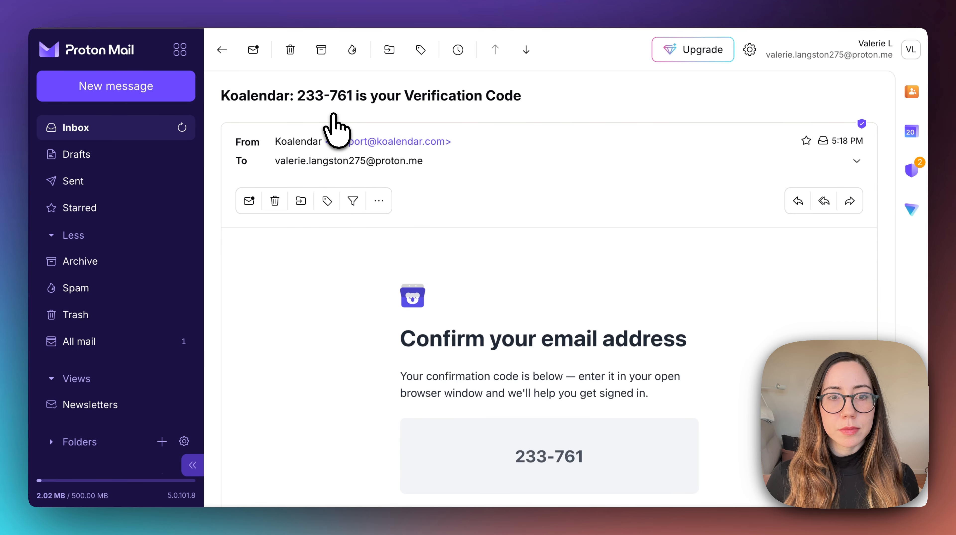
left_click_drag(583, 456, 518, 455)
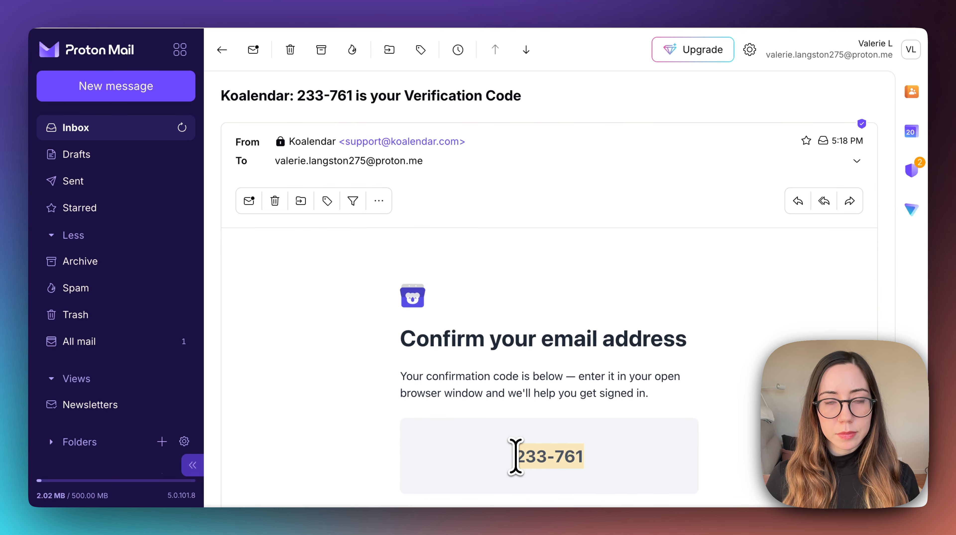
left_click(413, 1)
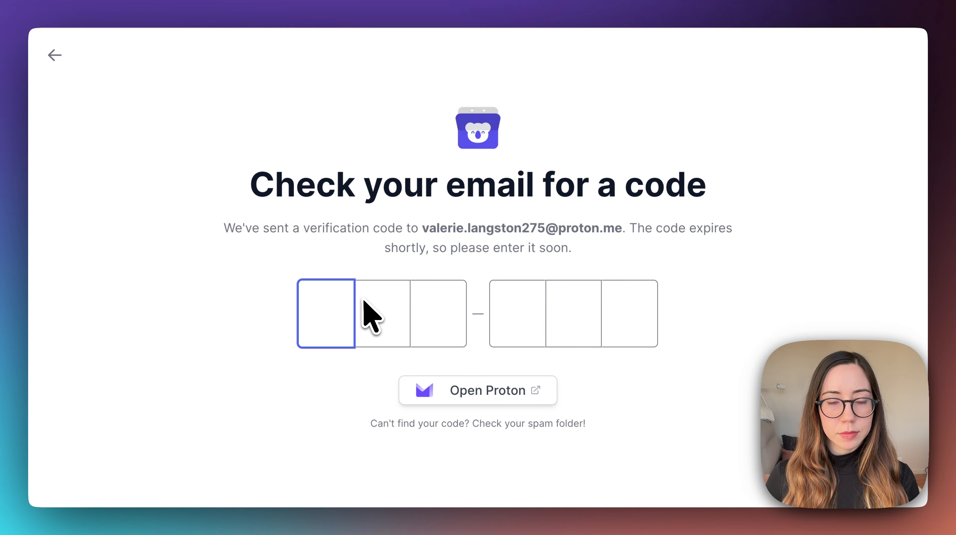
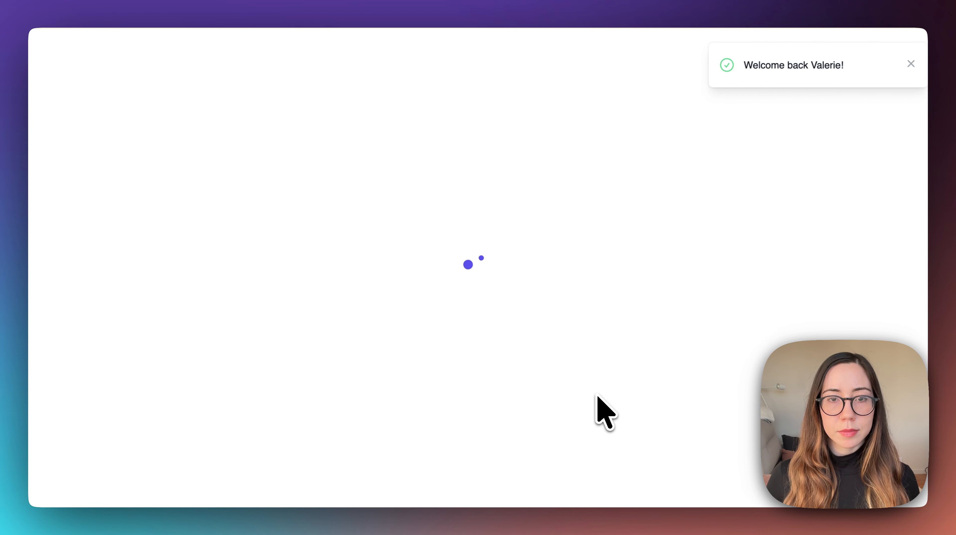
Paste the verification code, accept the workspace invite, check the members, and log out.
left_click(548, 302)
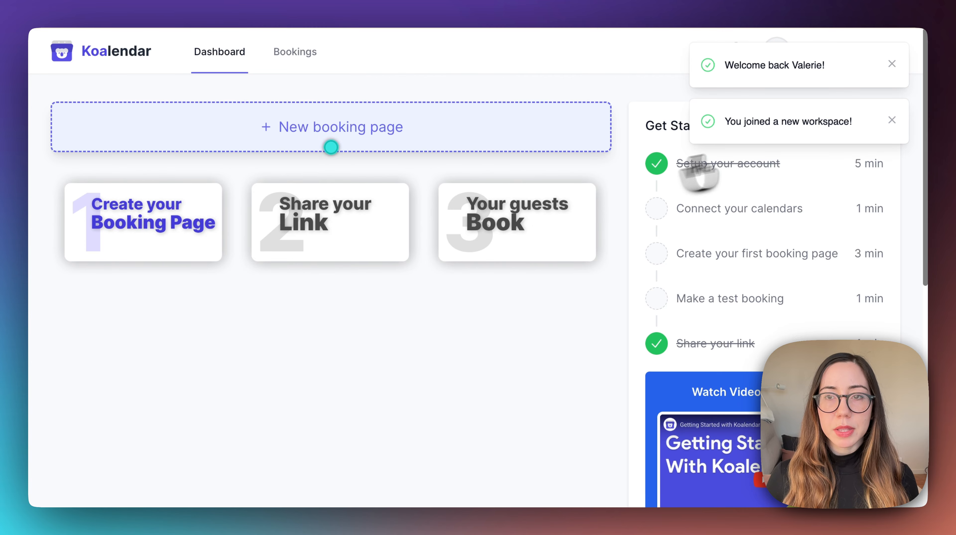
scroll(515, 307, "down", 10)
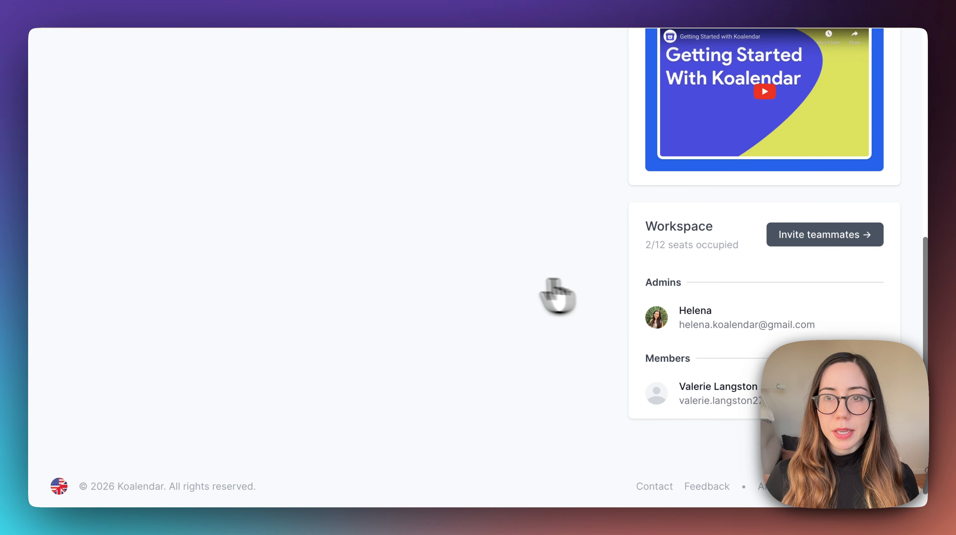
scroll(523, 288, "up", 10)
left_click(863, 57)
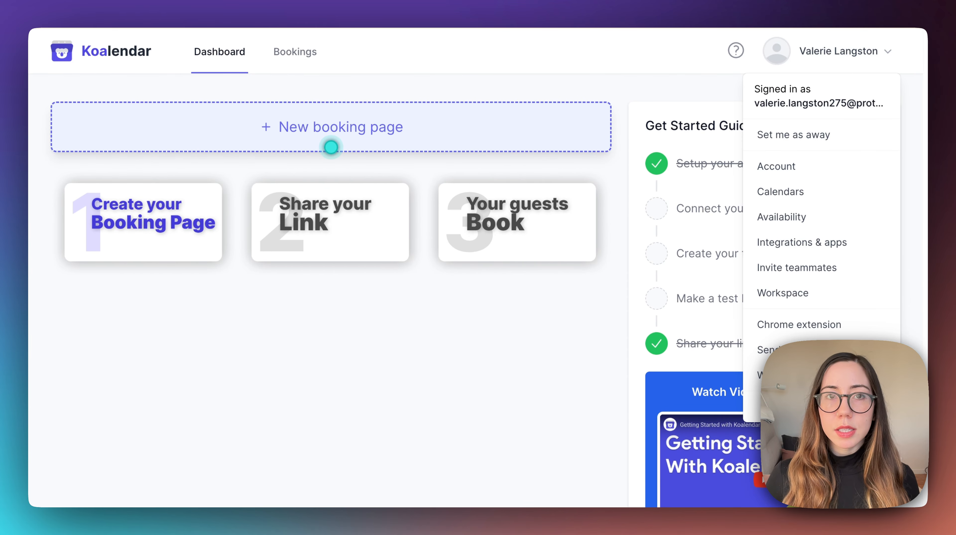
left_click(331, 147)
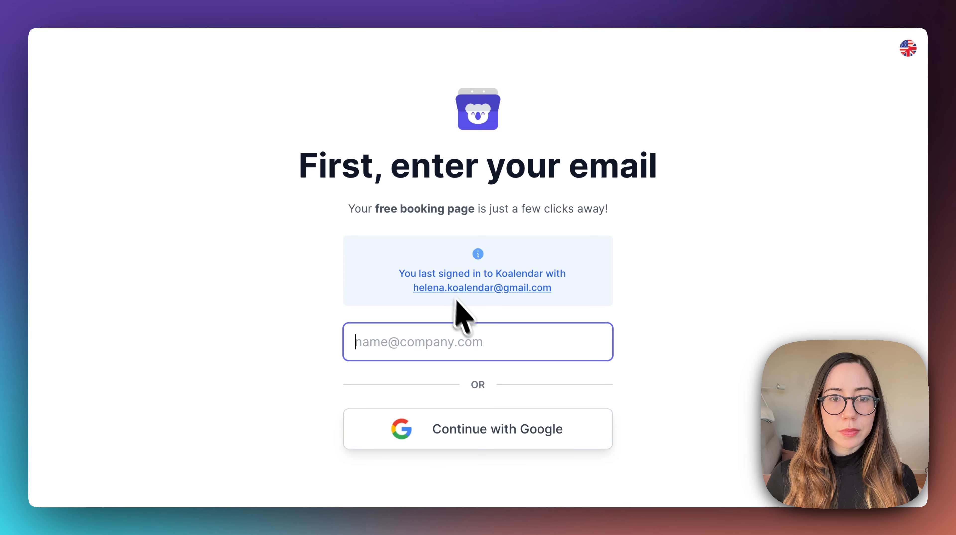
Sign back in as admin with Google, using the previously used admin account.
left_click(471, 288)
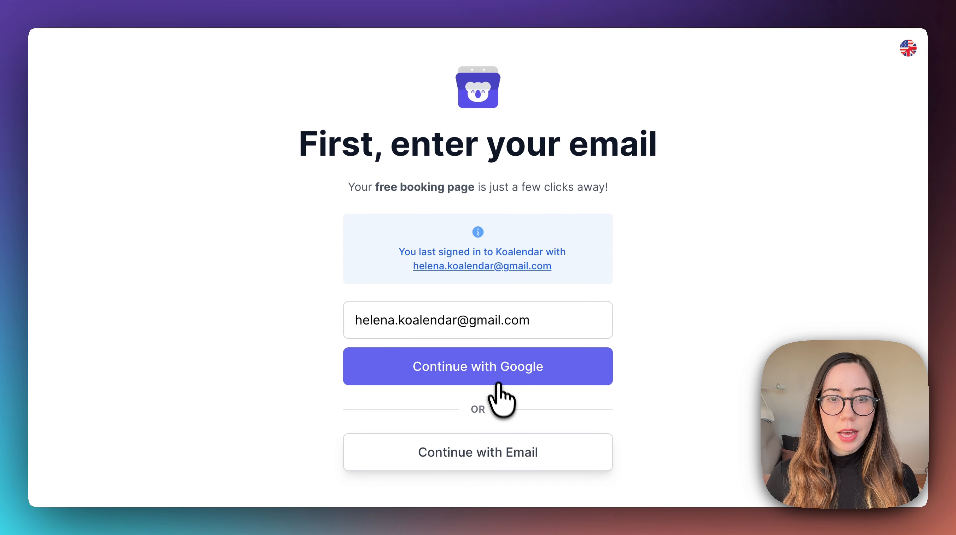
left_click(500, 369)
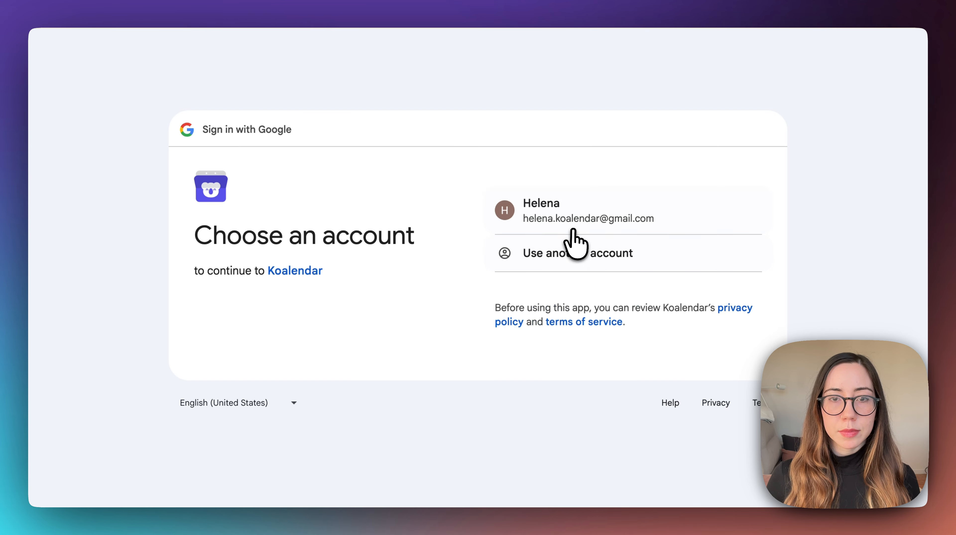
left_click(573, 229)
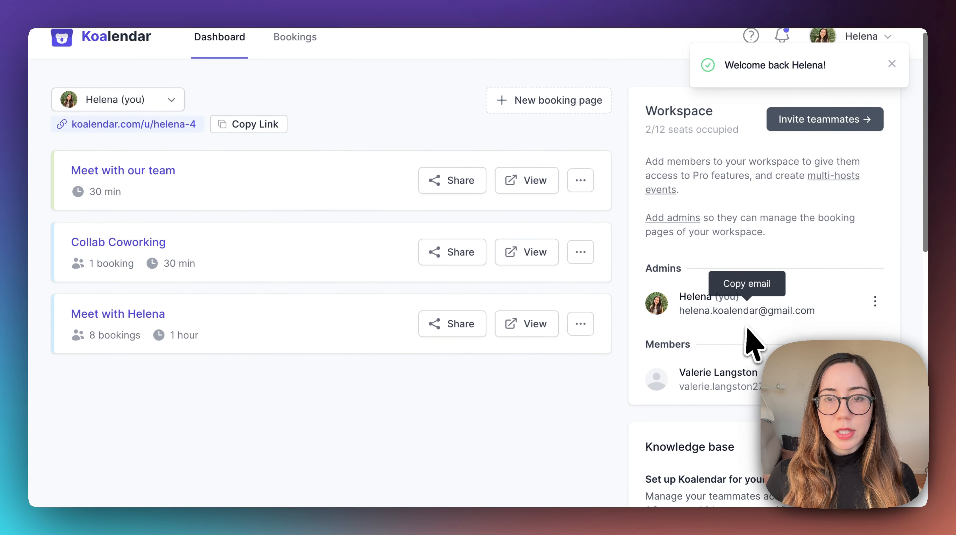
Open the three-dot options menu for the new member in the Workspace Members list.
scroll(749, 328, "down", 3)
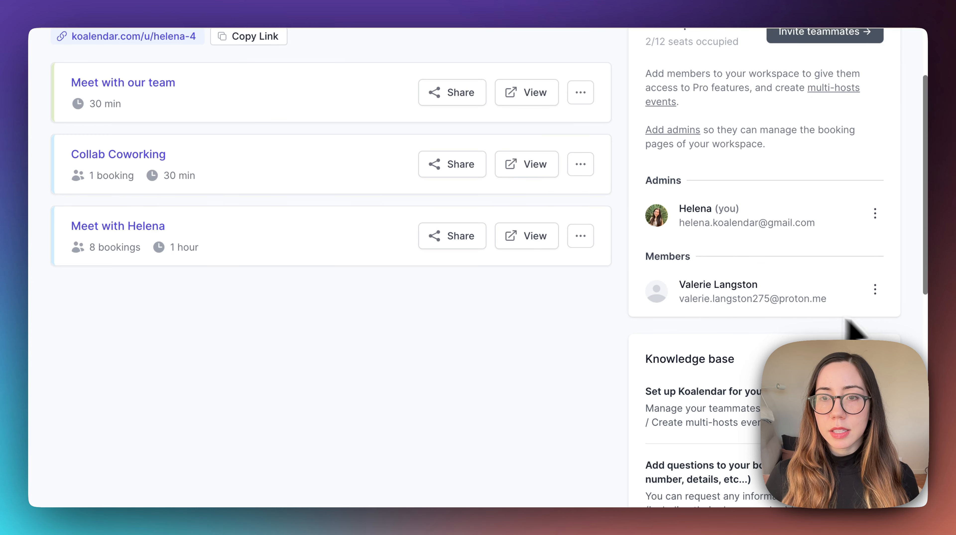
scroll(850, 326, "down", 3)
left_click(874, 172)
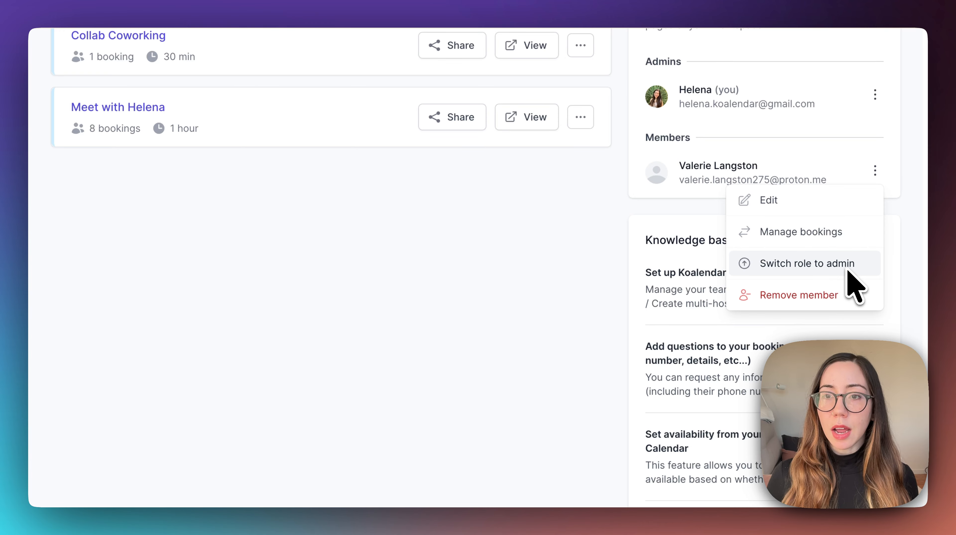
Act as the member to manage their bookings, then use 'Switch back to me' to return.
left_click(747, 161)
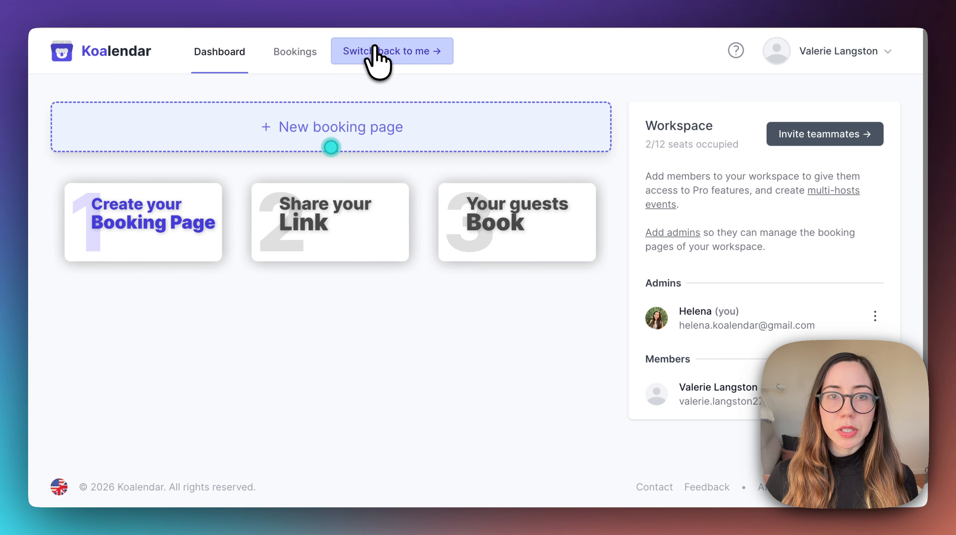
left_click(375, 53)
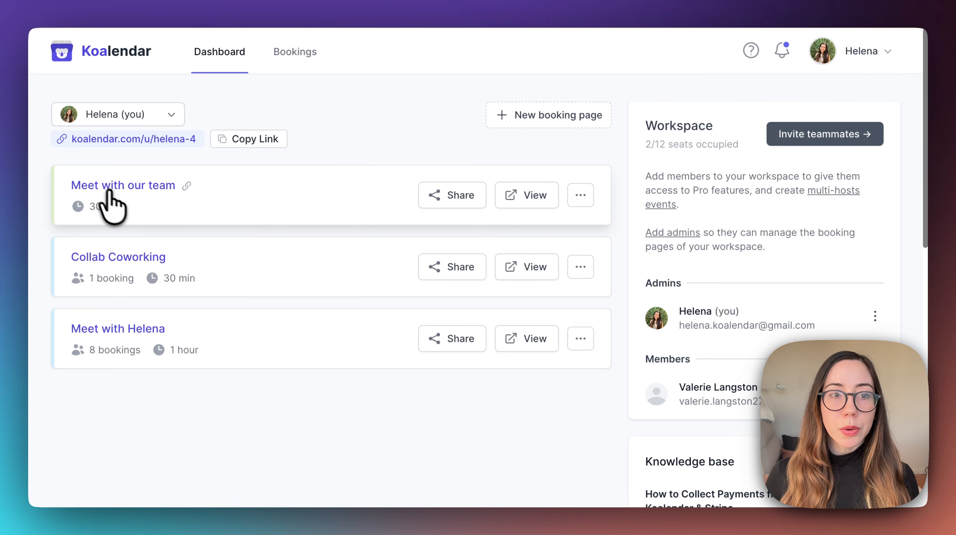
Open the Meet with our team page, expand Hosts & Resources, and choose 'Add hosts or resources'.
left_click(140, 179)
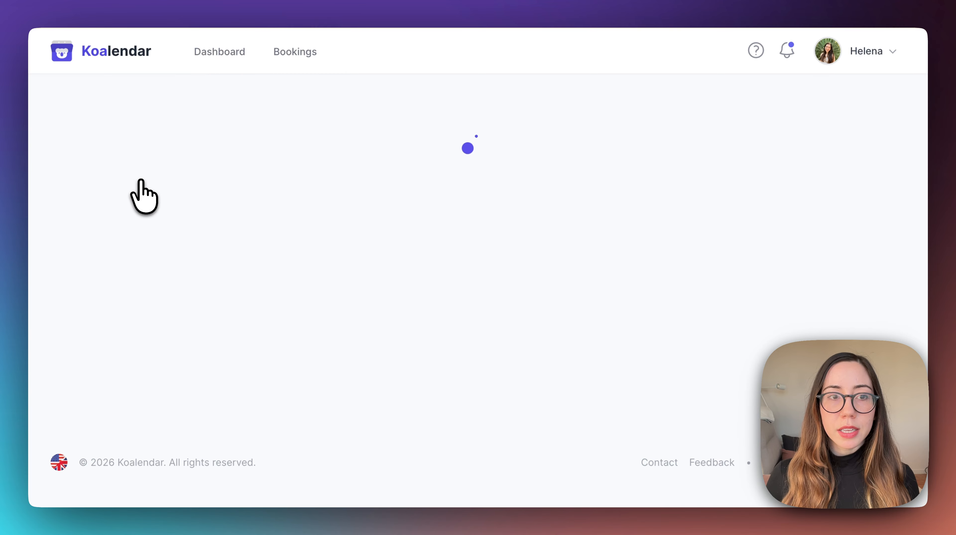
scroll(298, 286, "down", 4)
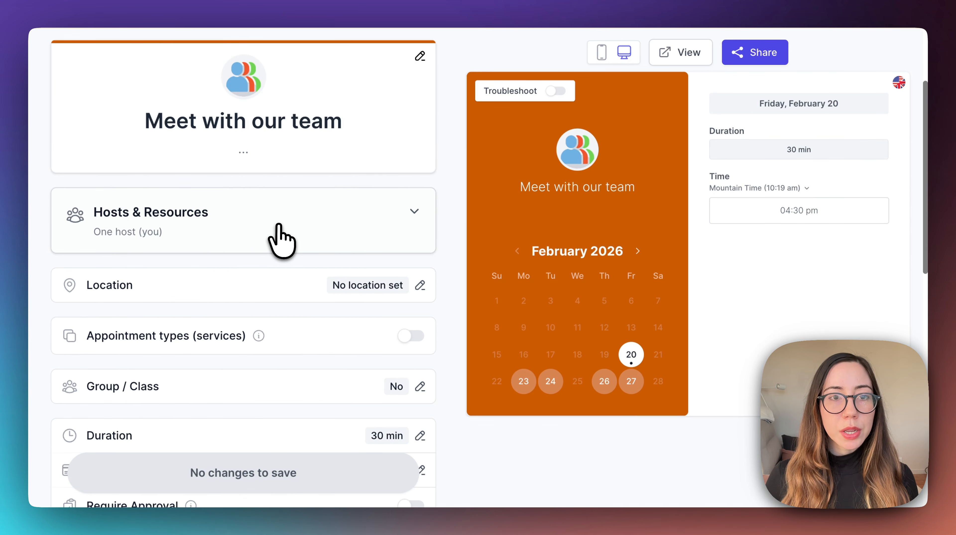
left_click(298, 218)
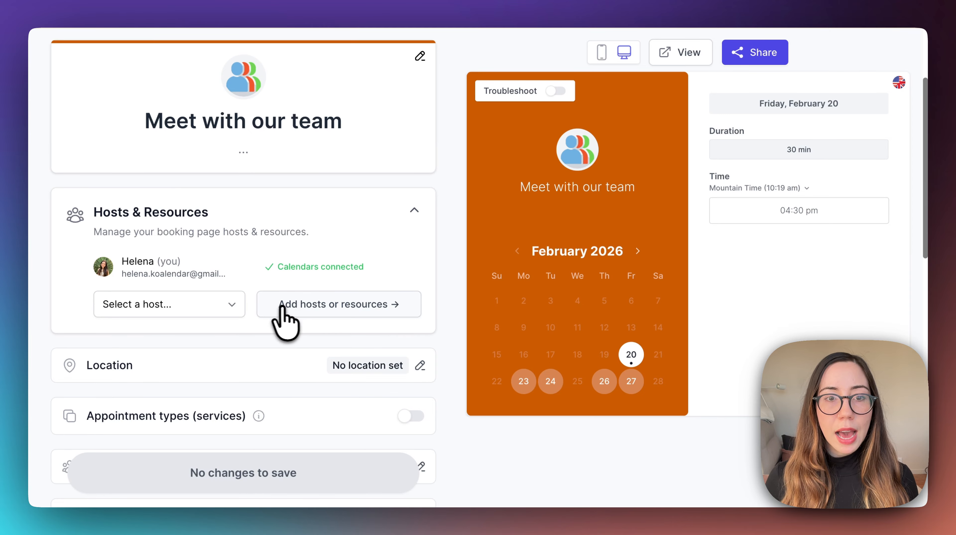
left_click(314, 314)
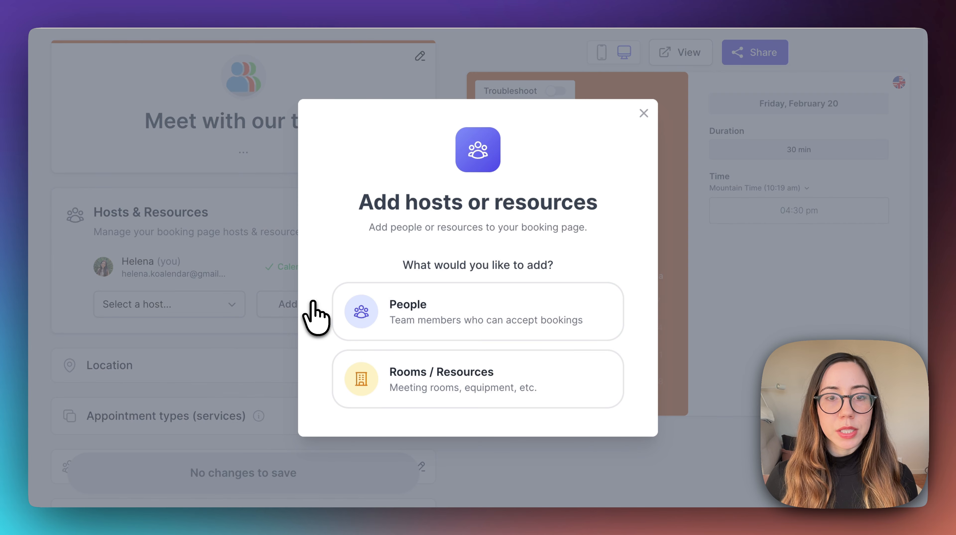
Add two new people hosts by entering their names and confirming Add hosts (2).
left_click(474, 326)
left_click(392, 243)
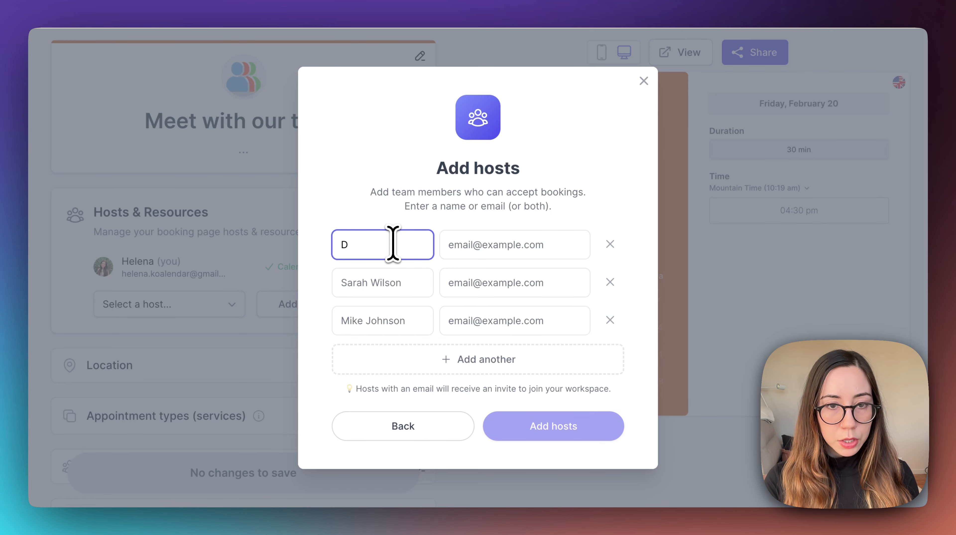
type("Samantha E.")
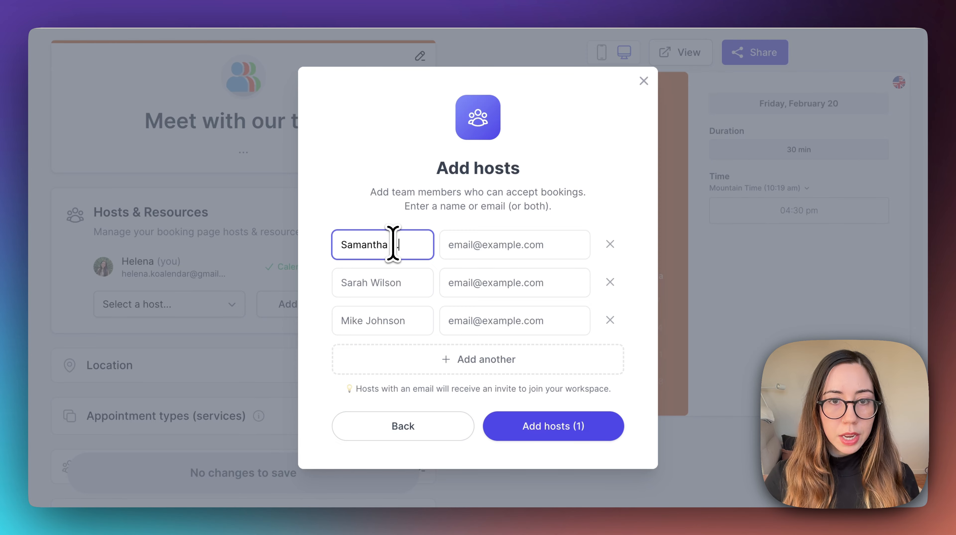
left_click(376, 286)
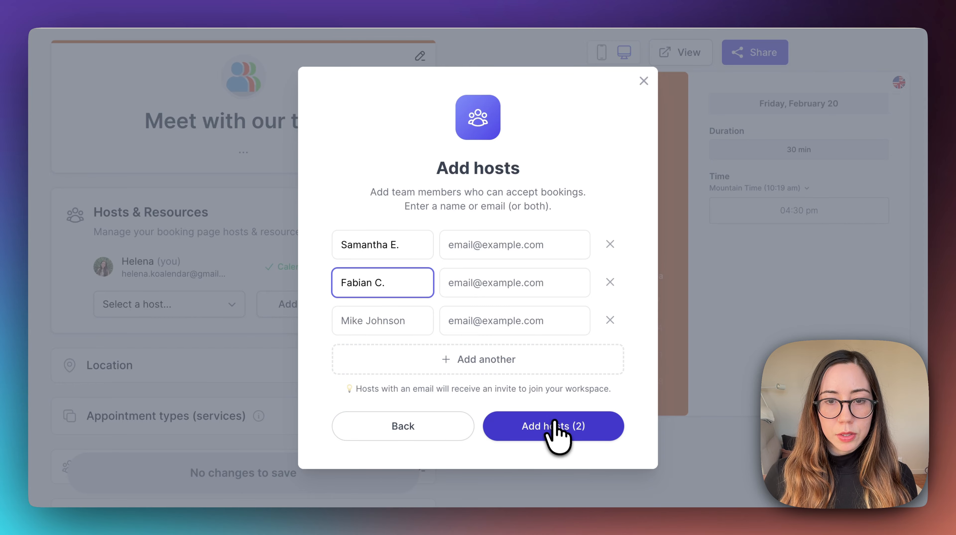
left_click(555, 430)
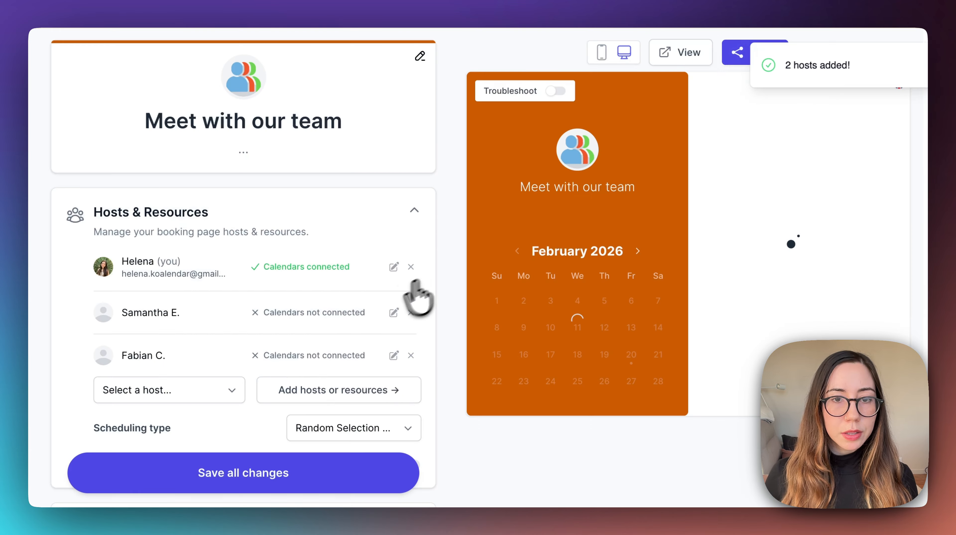
Pick the joined team member from 'Select a host...' as the fourth host.
scroll(332, 277, "down", 1)
scroll(331, 277, "down", 3)
left_click(231, 271)
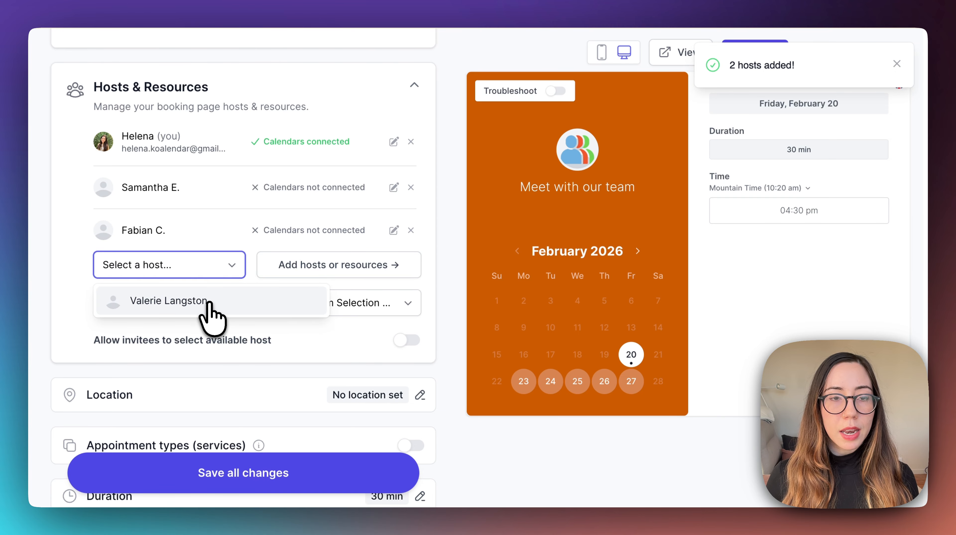
left_click(208, 301)
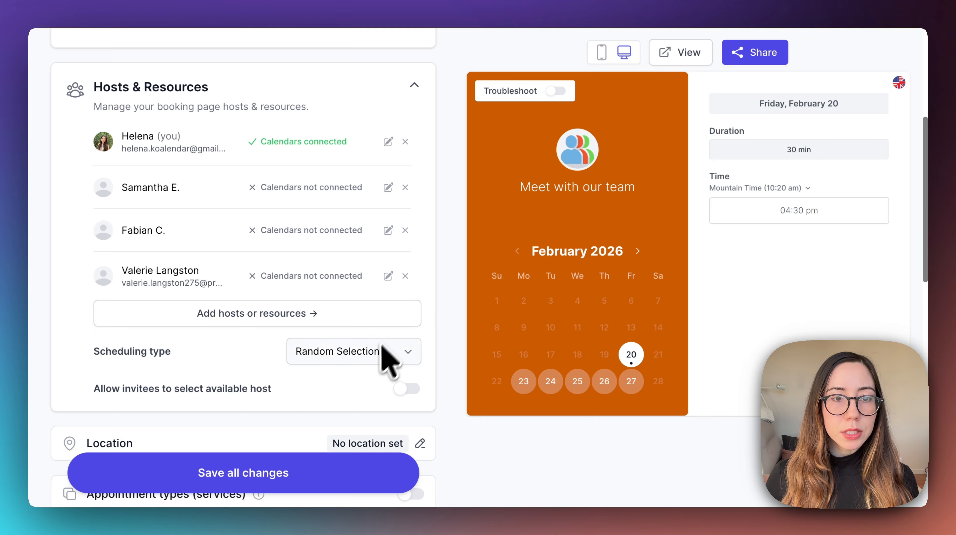
Set the scheduling type to Select Provider and leave 'Allow No preference' switched on.
scroll(378, 369, "down", 1)
left_click(368, 316)
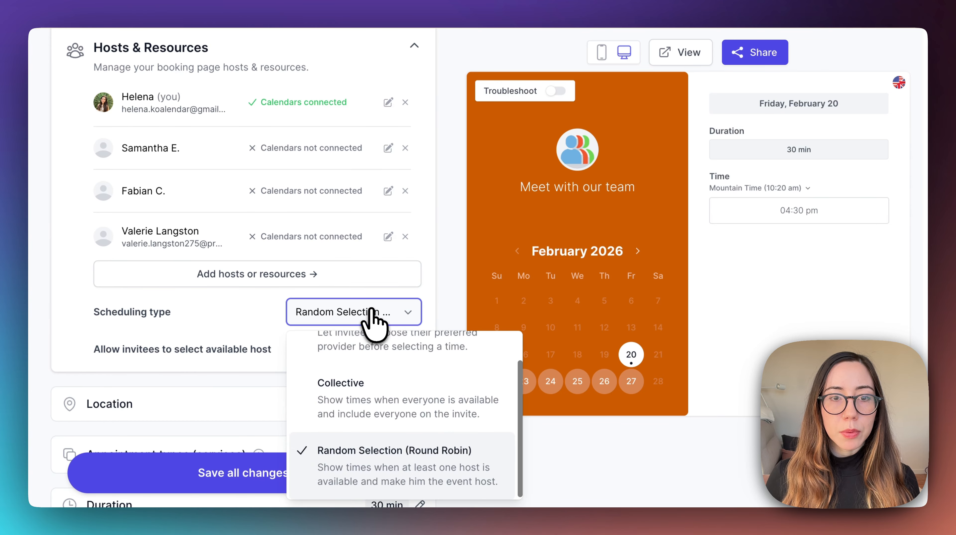
scroll(379, 363, "up", 2)
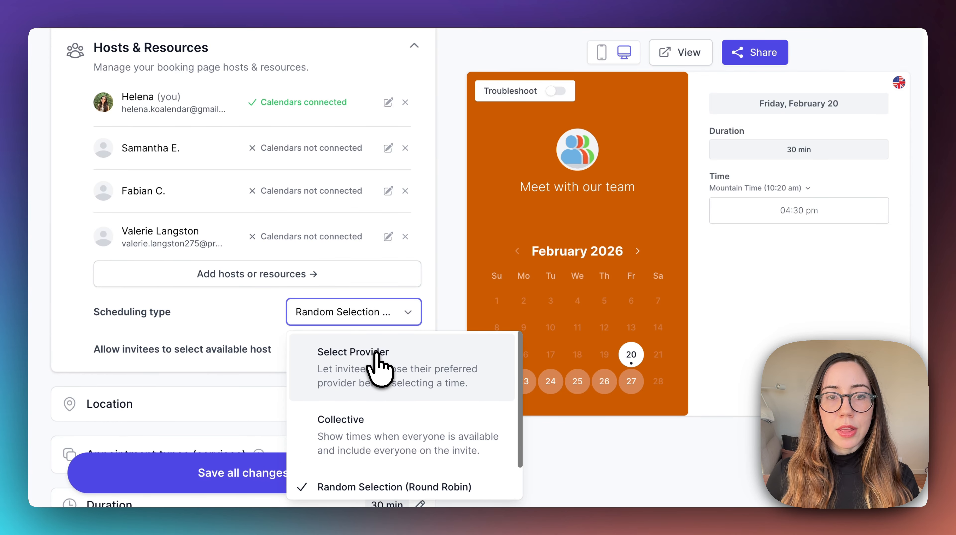
left_click(378, 369)
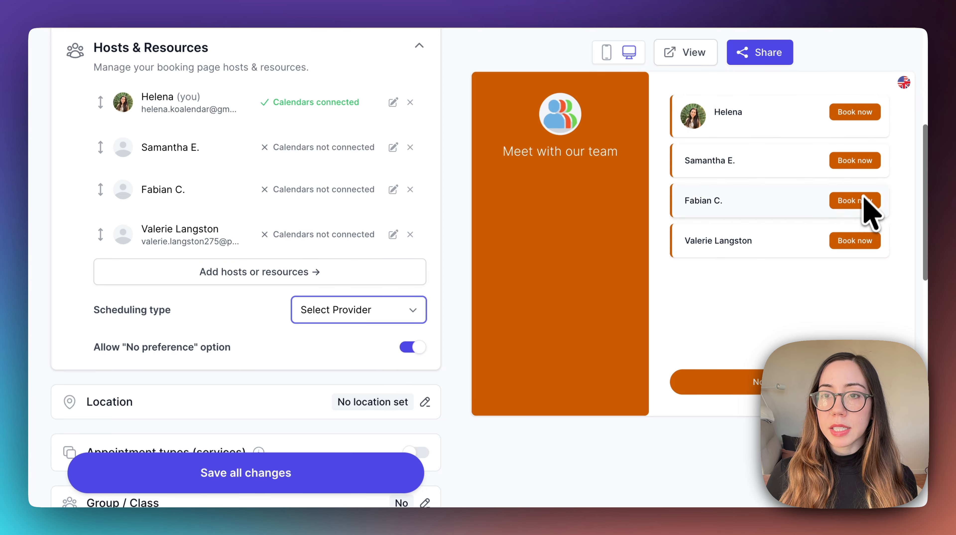
left_click(412, 347)
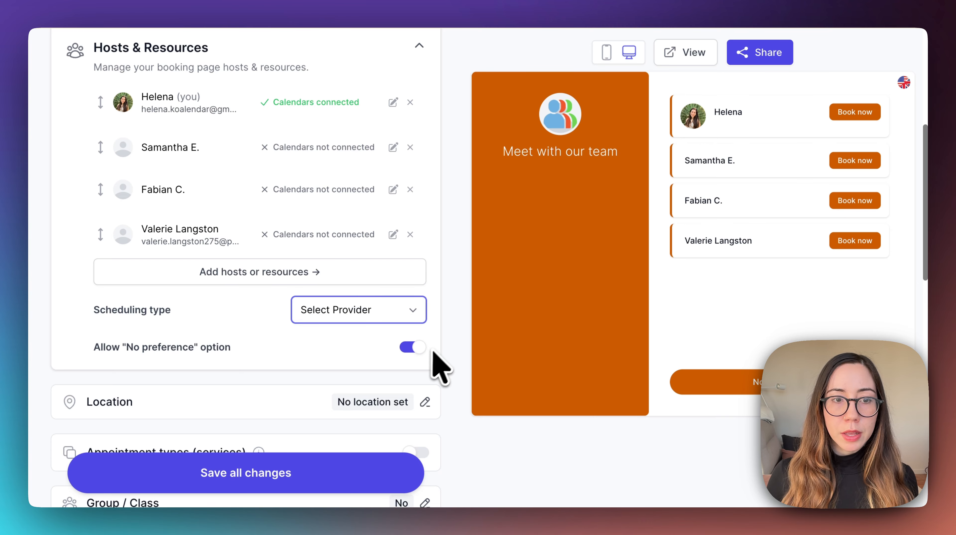
left_click(411, 345)
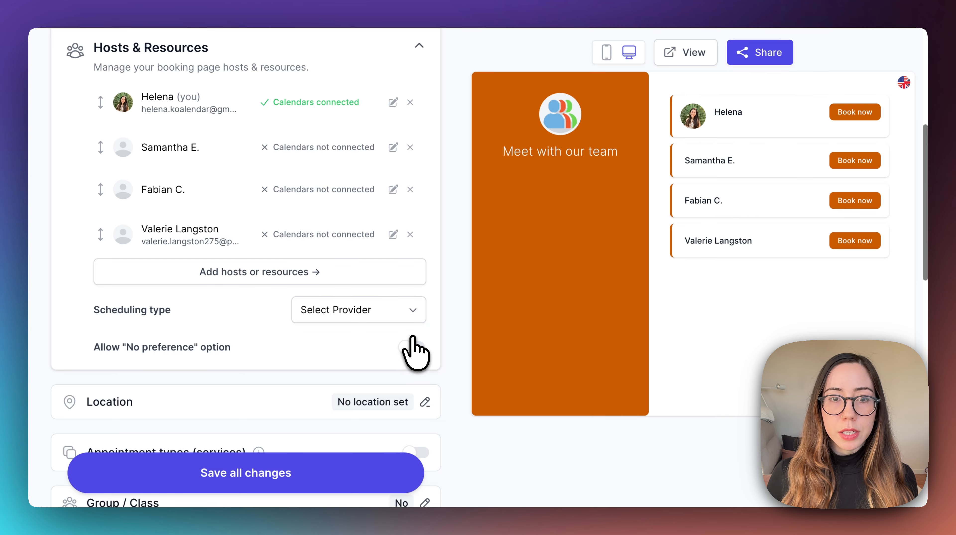
left_click(412, 347)
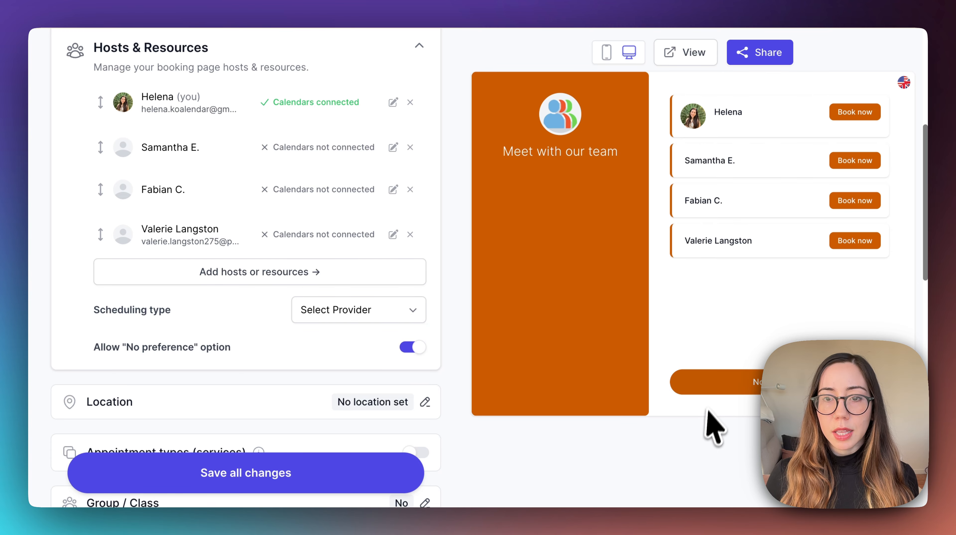
left_click(388, 314)
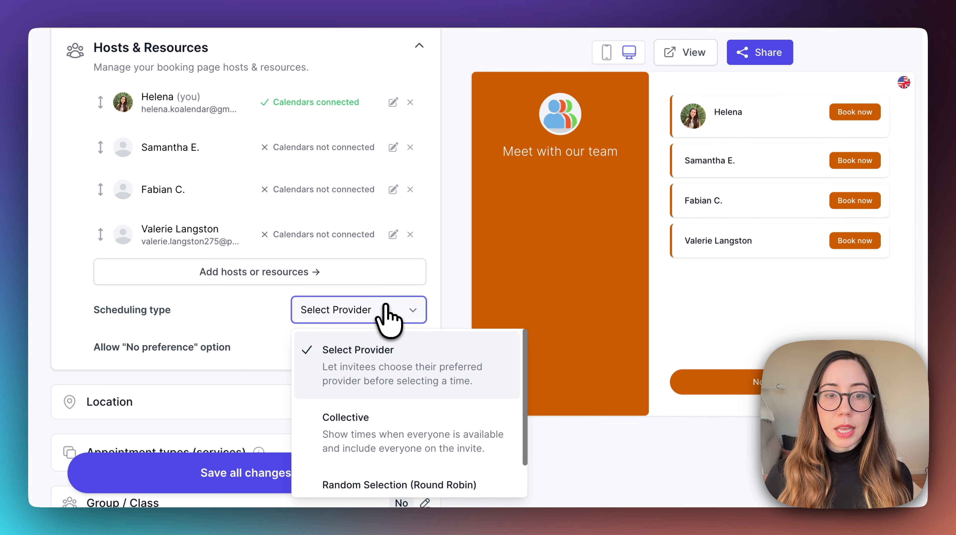
Change the scheduling type to Collective and keep yourself as the primary host.
left_click(381, 421)
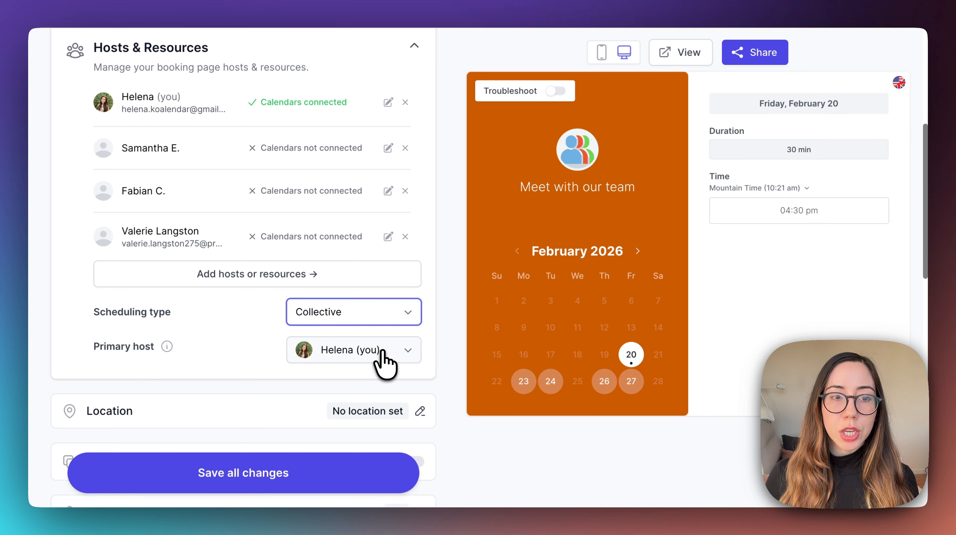
left_click(384, 360)
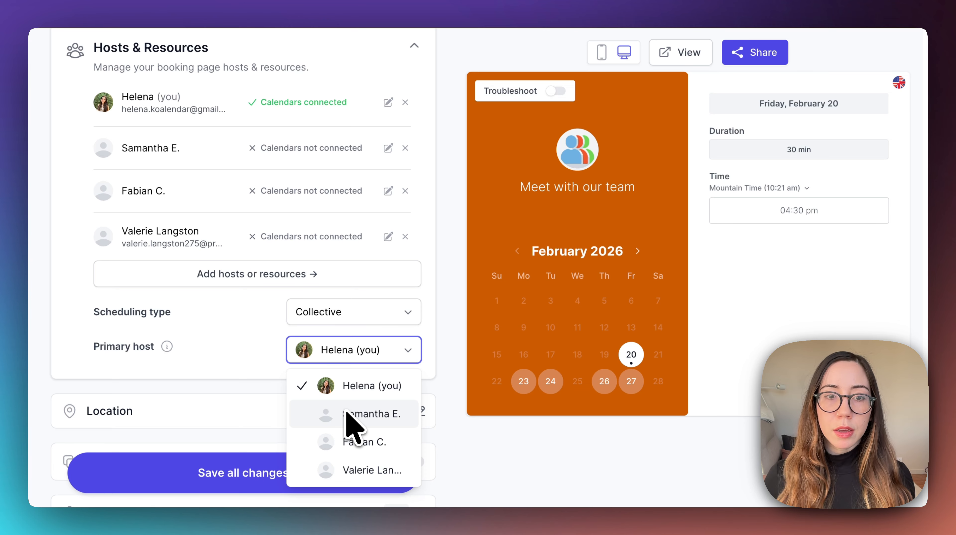
left_click(273, 364)
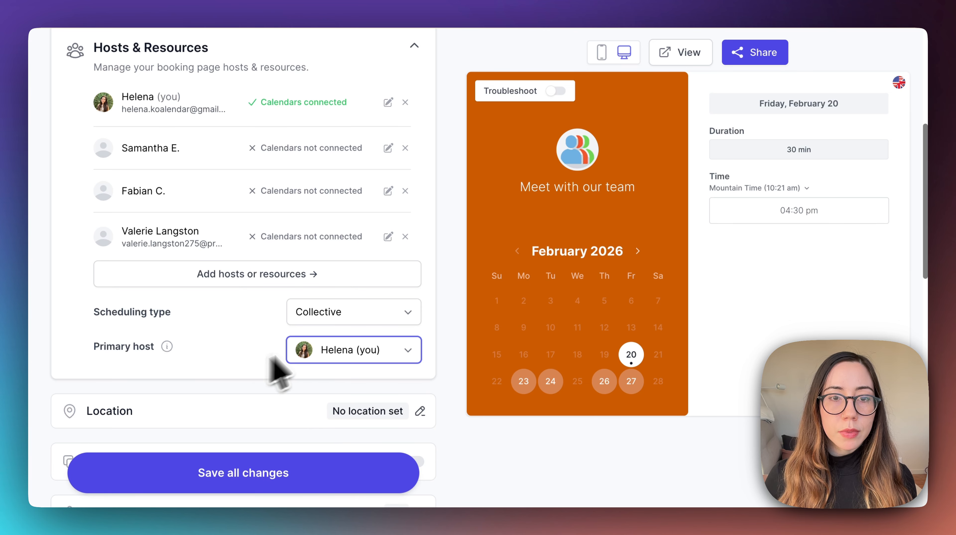
left_click(351, 330)
scroll(377, 367, "down", 2)
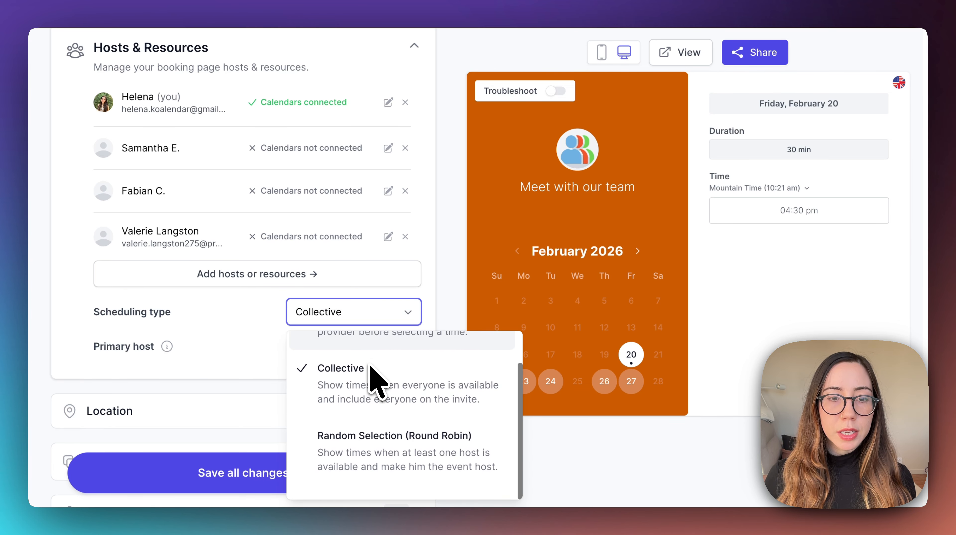
Use Random Selection (Round Robin) with invitee host choice, and preview a Feb 26, 9:00 am booking with the fourth host.
left_click(343, 474)
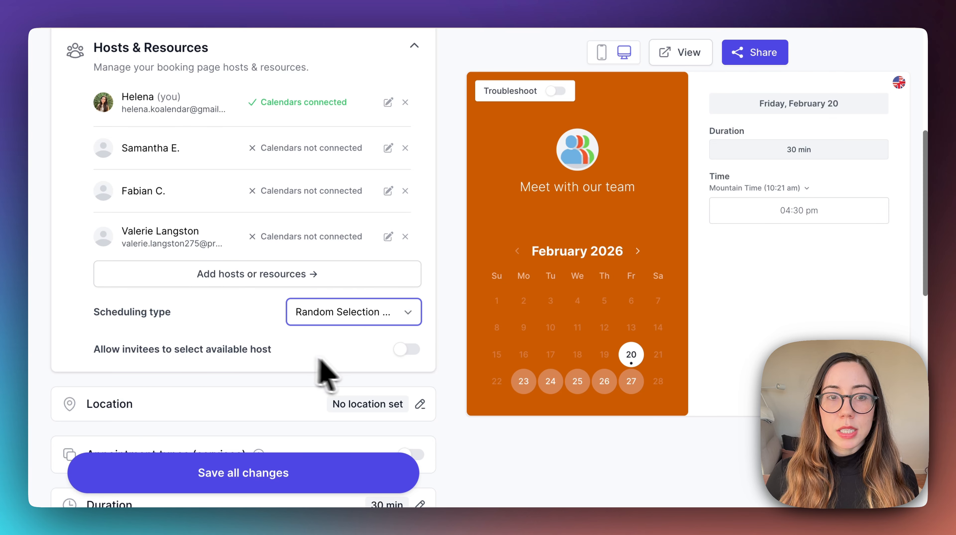
left_click(411, 349)
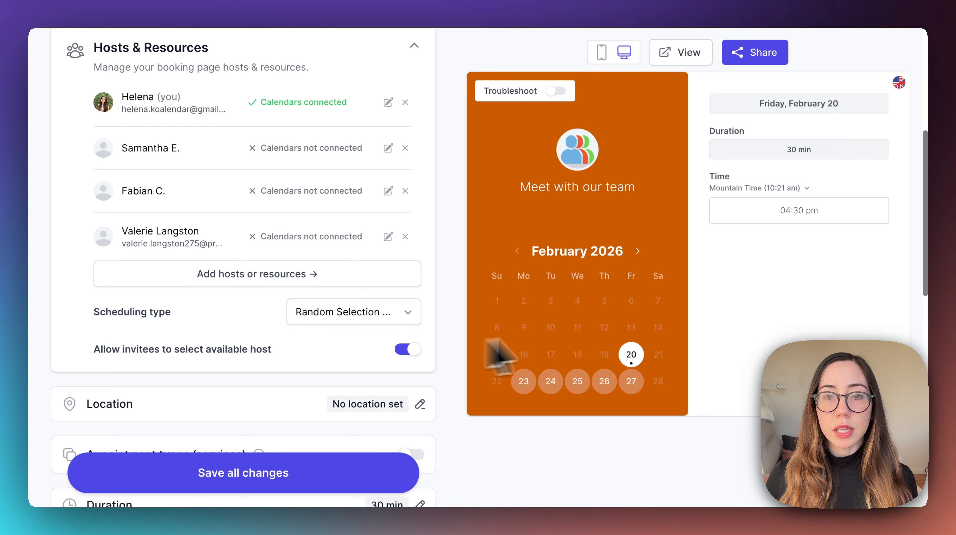
left_click(603, 382)
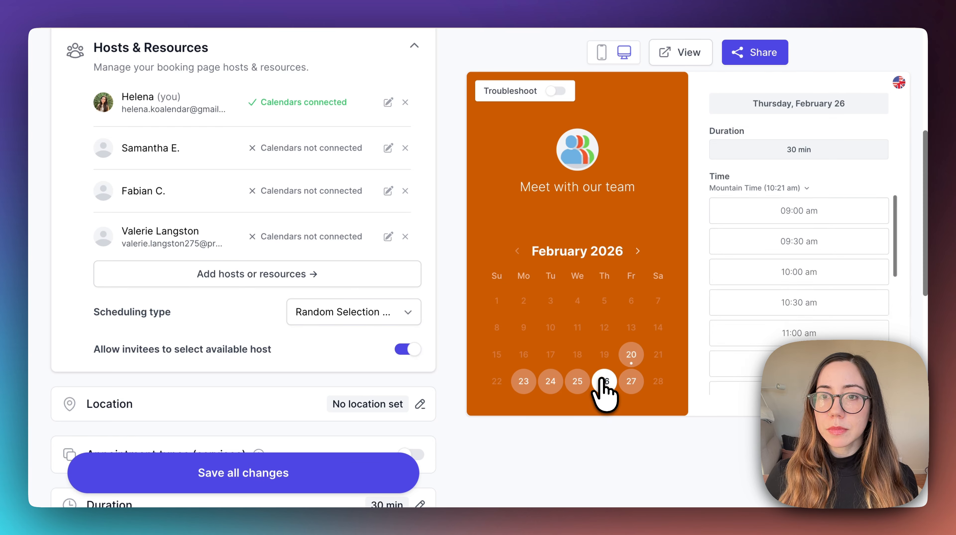
left_click(836, 215)
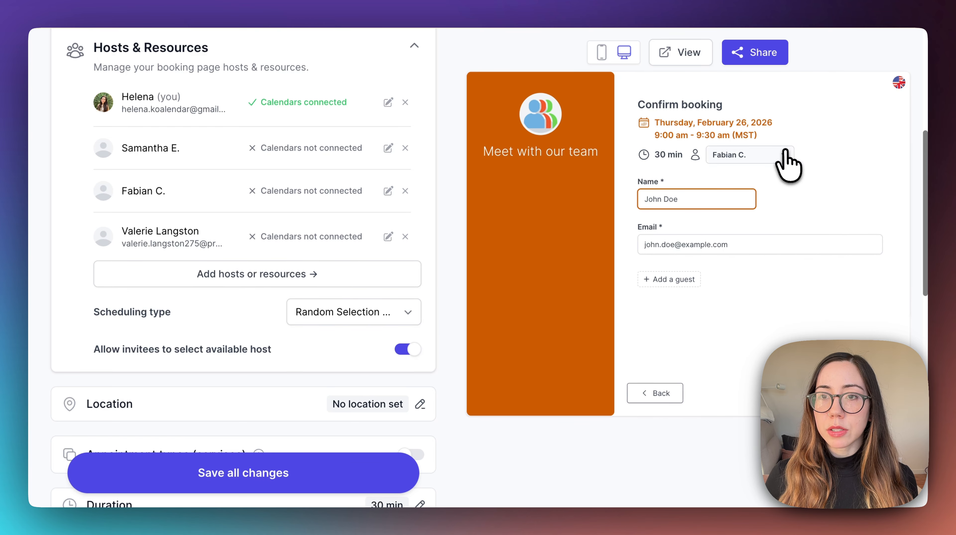
left_click(786, 158)
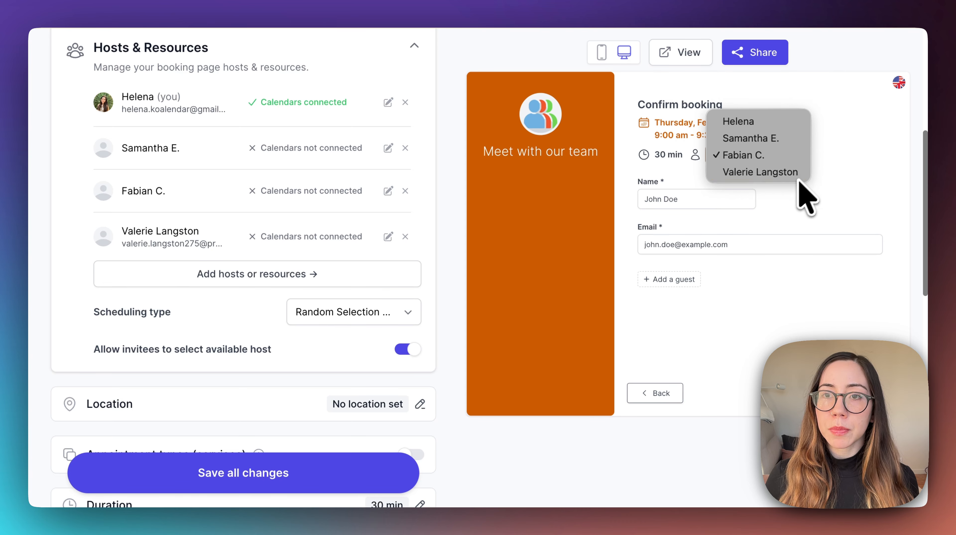
left_click(785, 173)
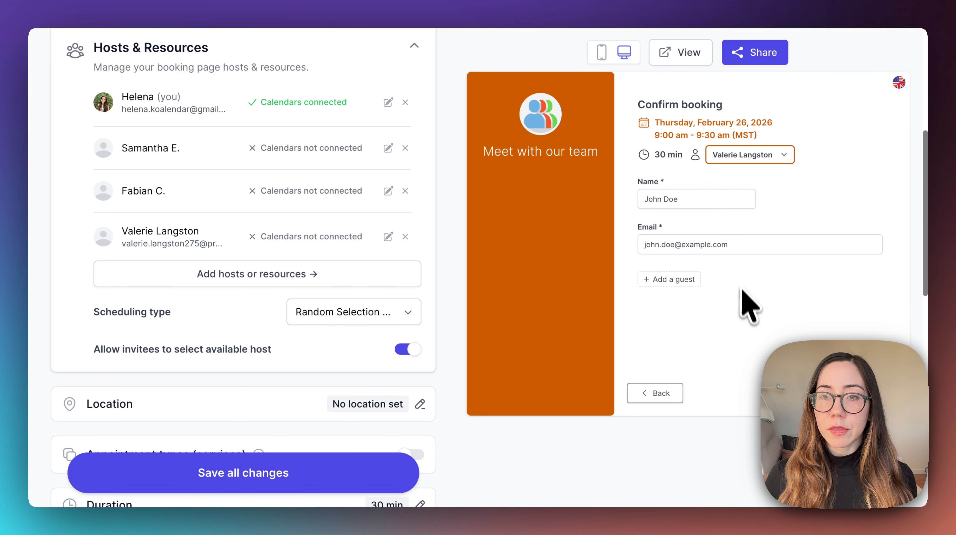
Try availability as Same for all hosts, then set it back to Per host.
scroll(491, 364, "down", 10)
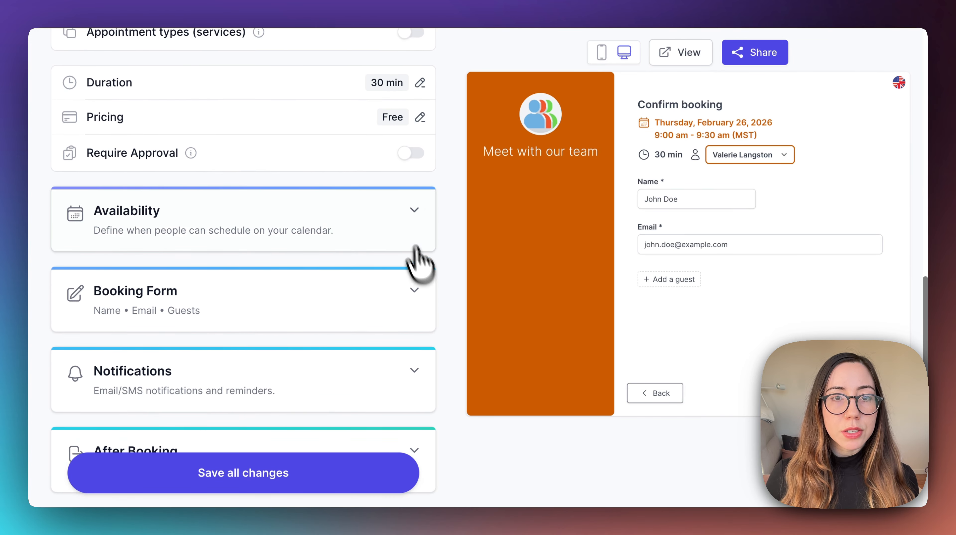
left_click(414, 209)
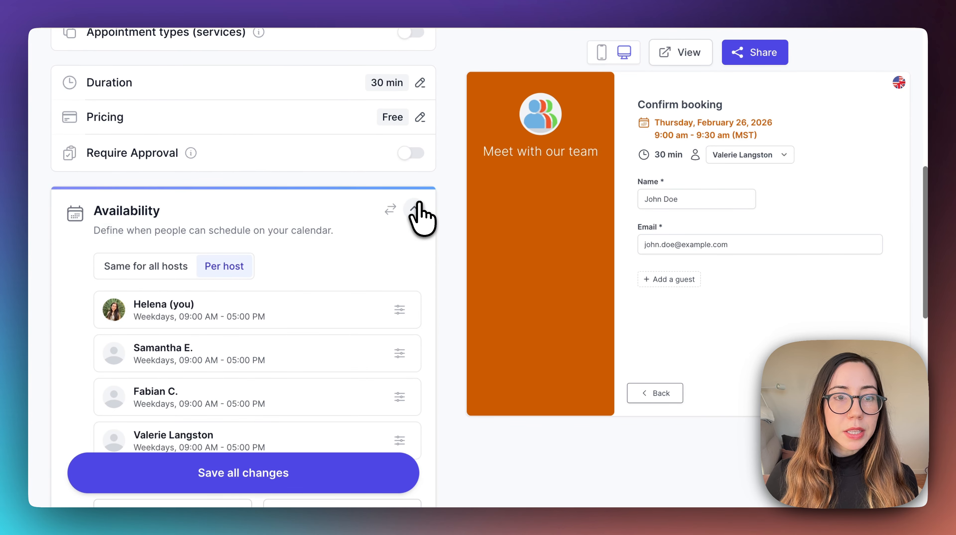
left_click(147, 264)
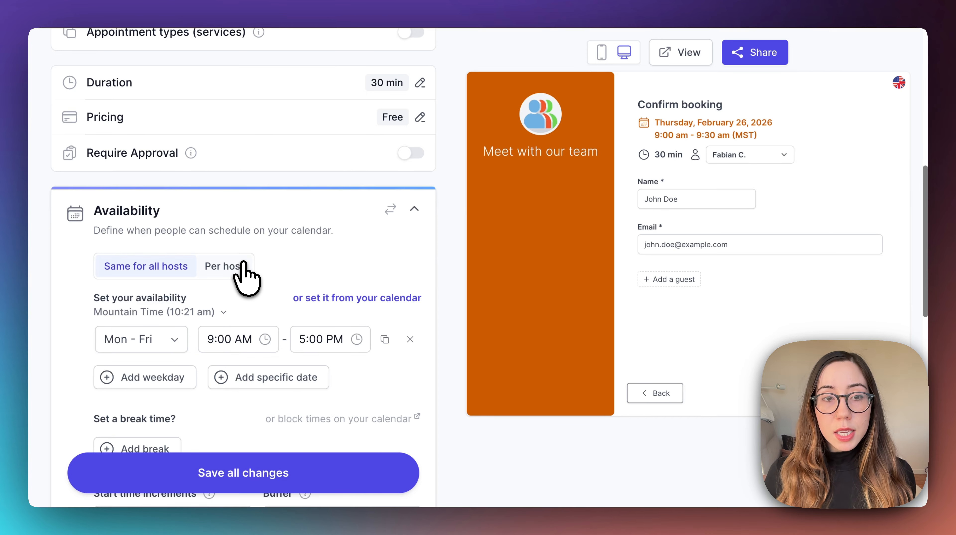
left_click(224, 266)
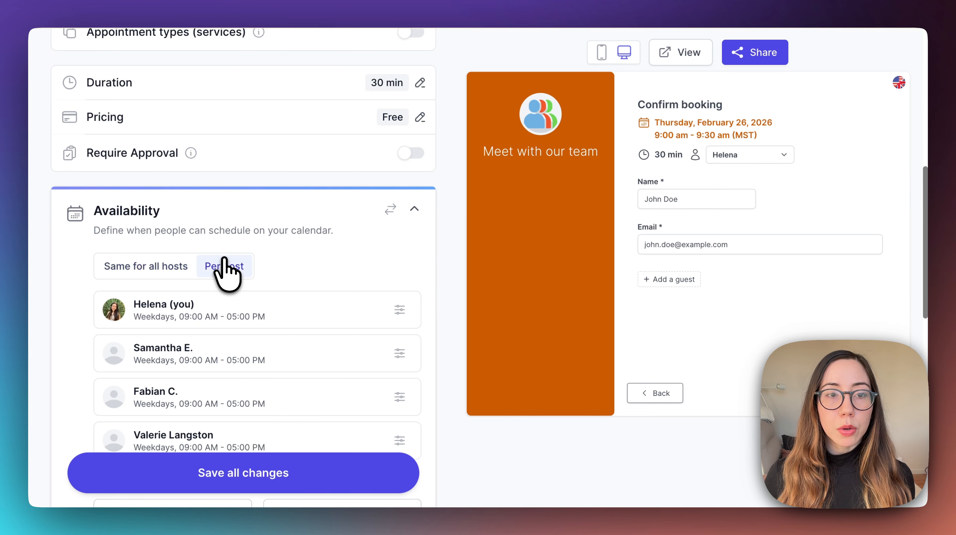
scroll(321, 331, "down", 3)
Save your own Mon–Fri 9:00 AM–5:00 PM working hours and dismiss the success notice.
left_click(400, 209)
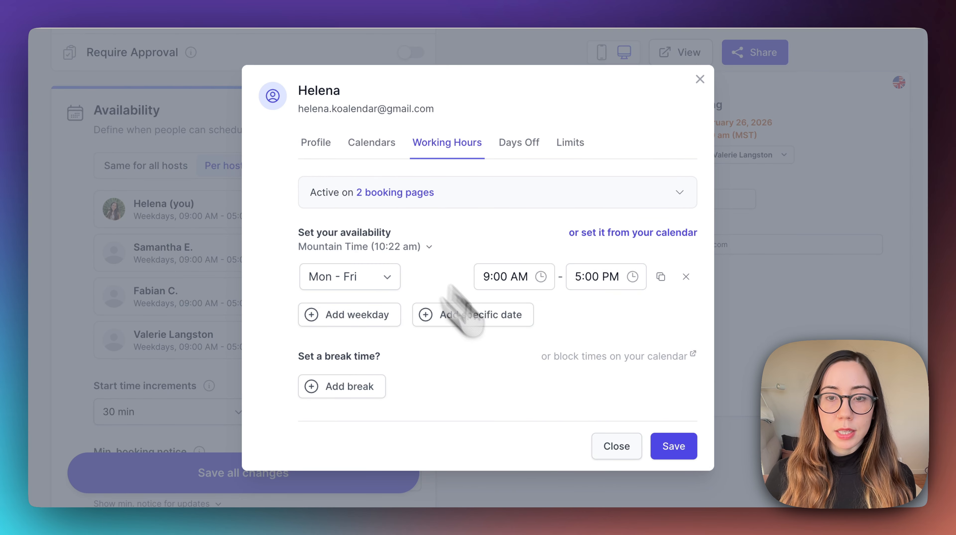
left_click(663, 454)
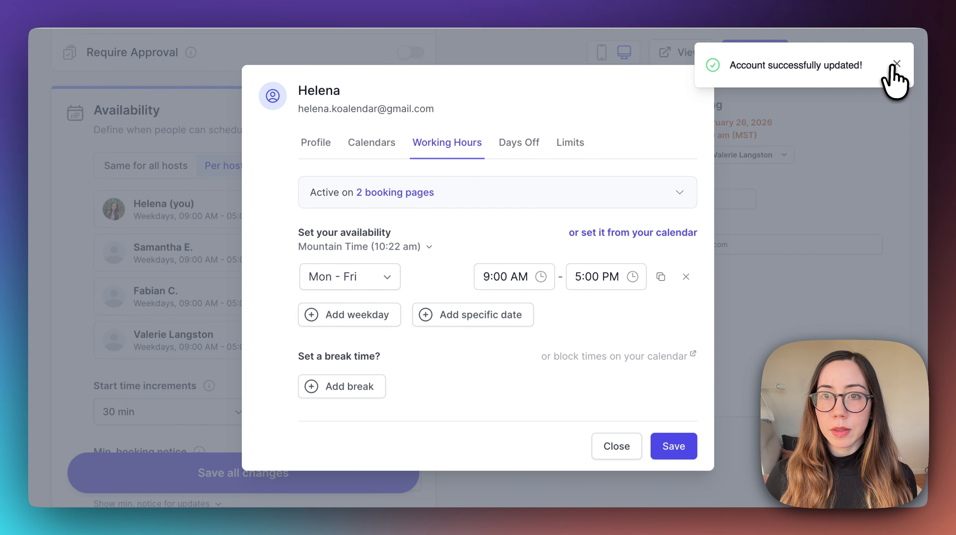
left_click(895, 65)
Expand Hosts & Resources and bring up the second host's profile settings.
scroll(258, 332, "up", 10)
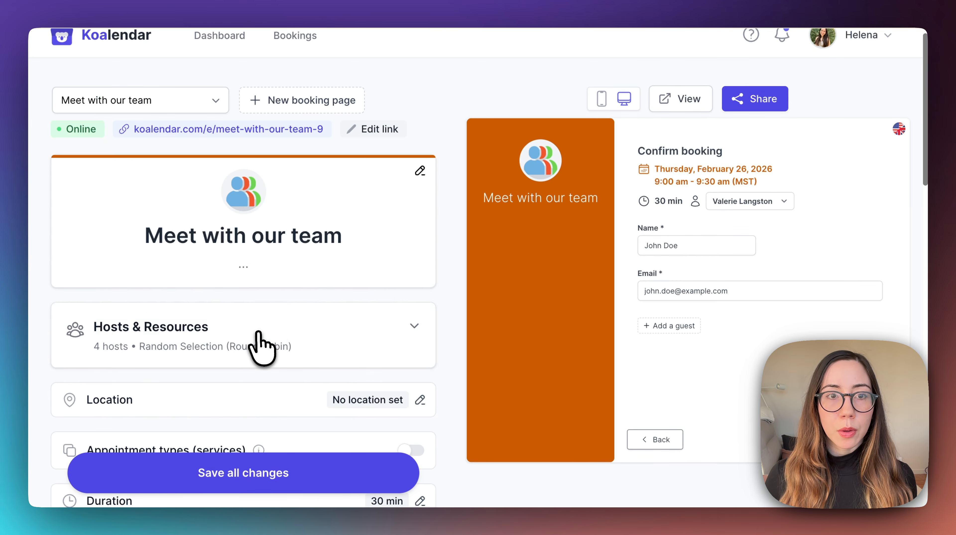
scroll(320, 276, "down", 2)
scroll(320, 277, "down", 4)
left_click(402, 127)
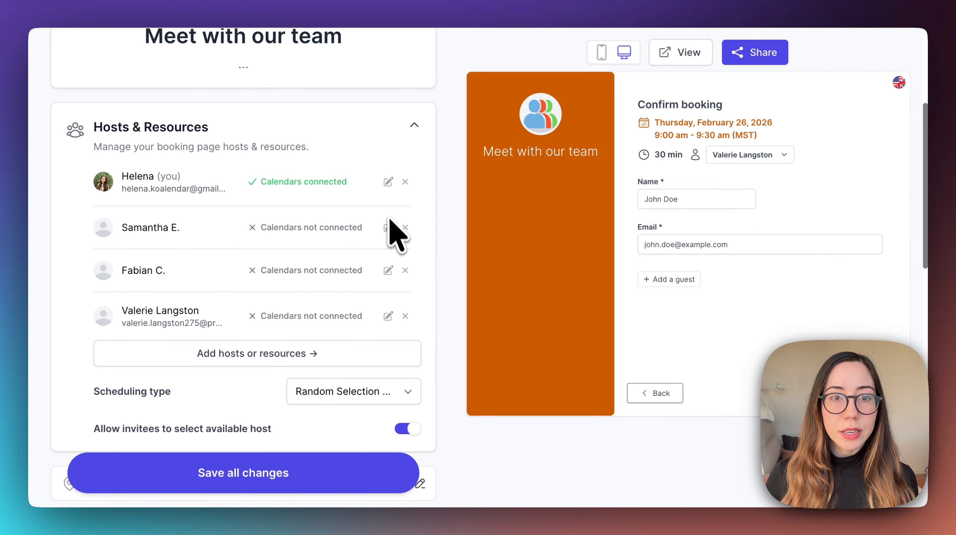
left_click(388, 226)
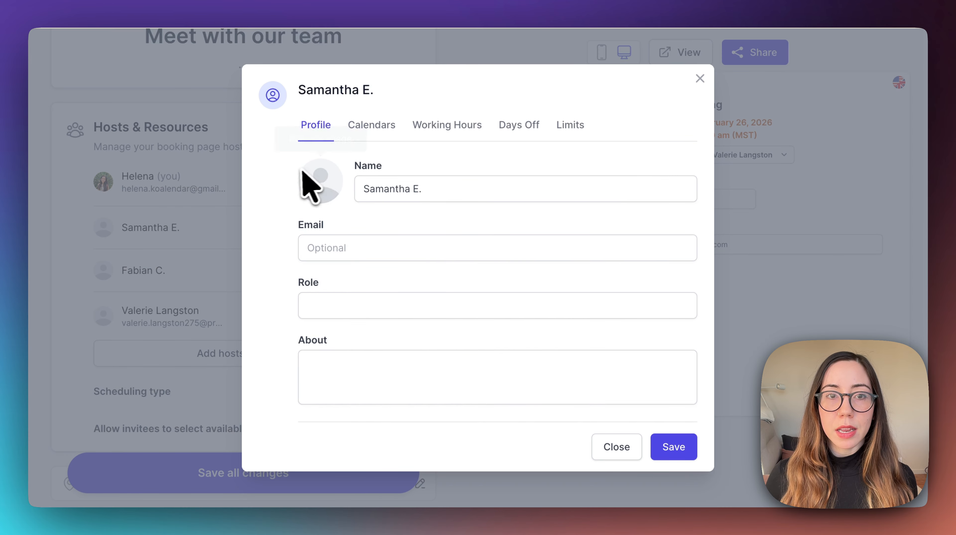
left_click(363, 374)
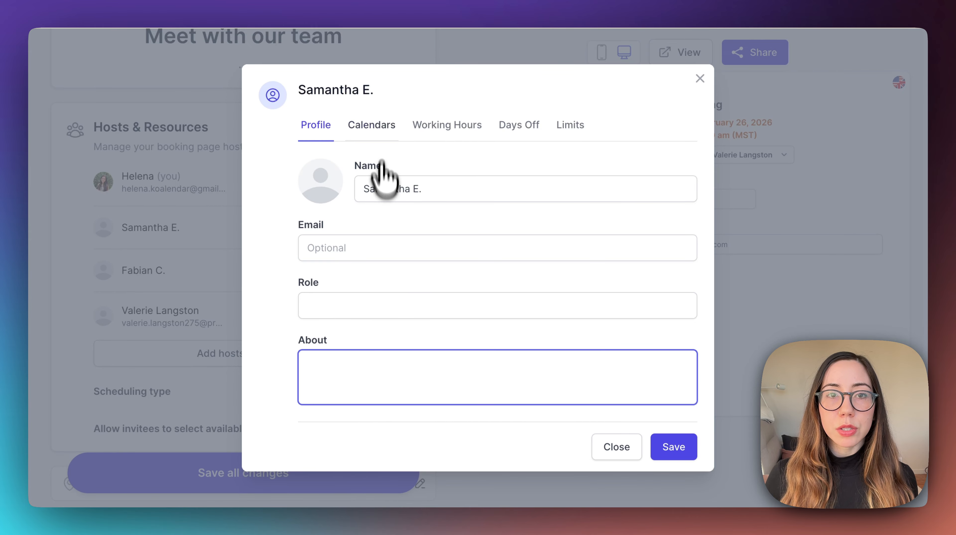
Review the host's calendars, Mon–Fri 9:00 AM–5:00 PM working hours, days off and limits, then save and close.
left_click(381, 127)
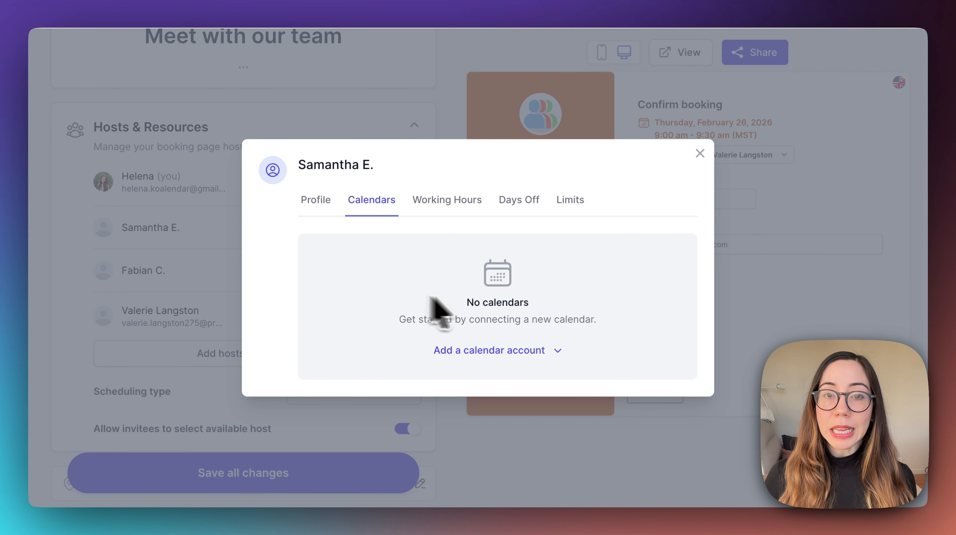
left_click(436, 201)
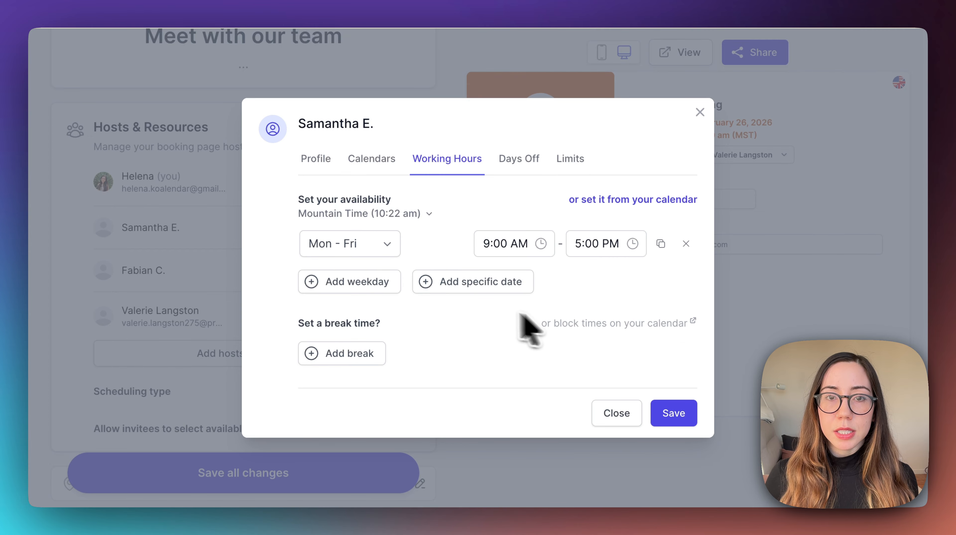
left_click(519, 160)
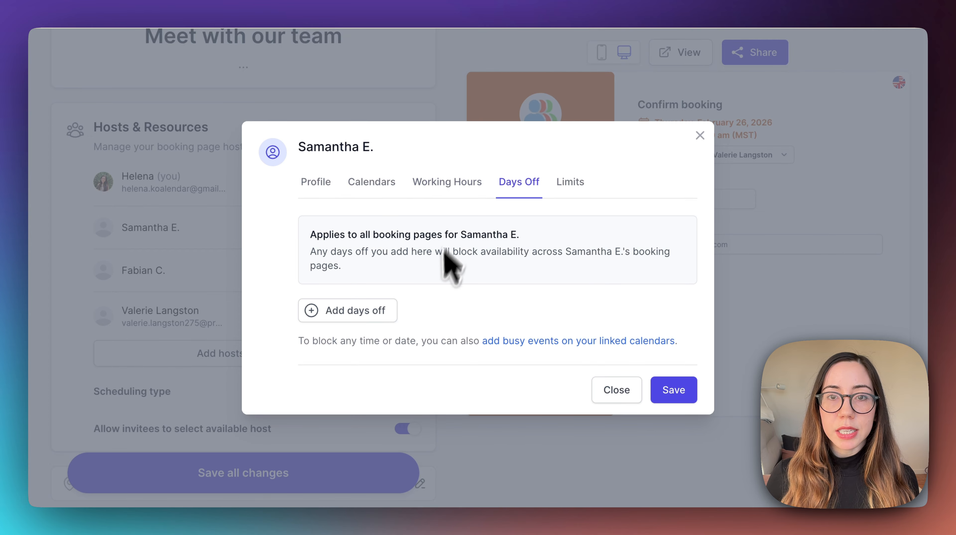
left_click(569, 197)
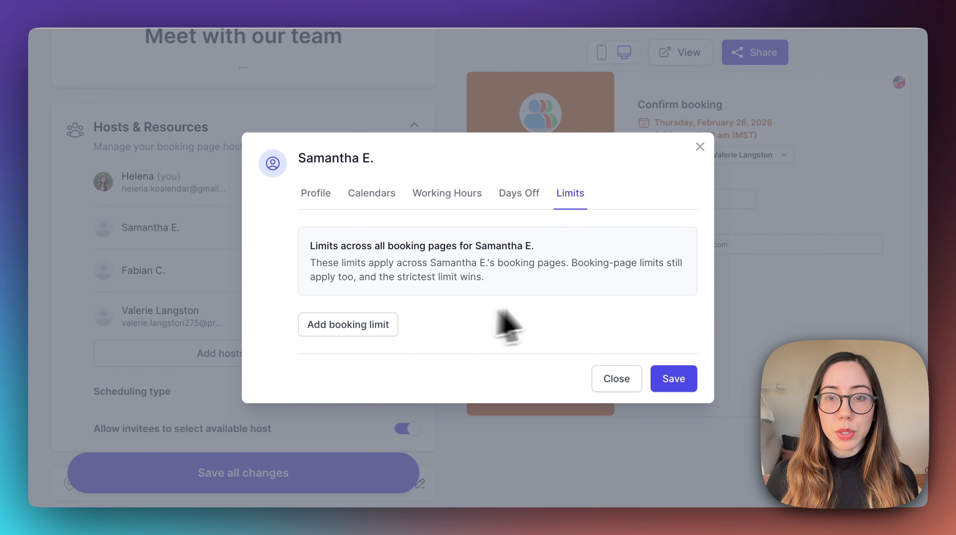
left_click(677, 382)
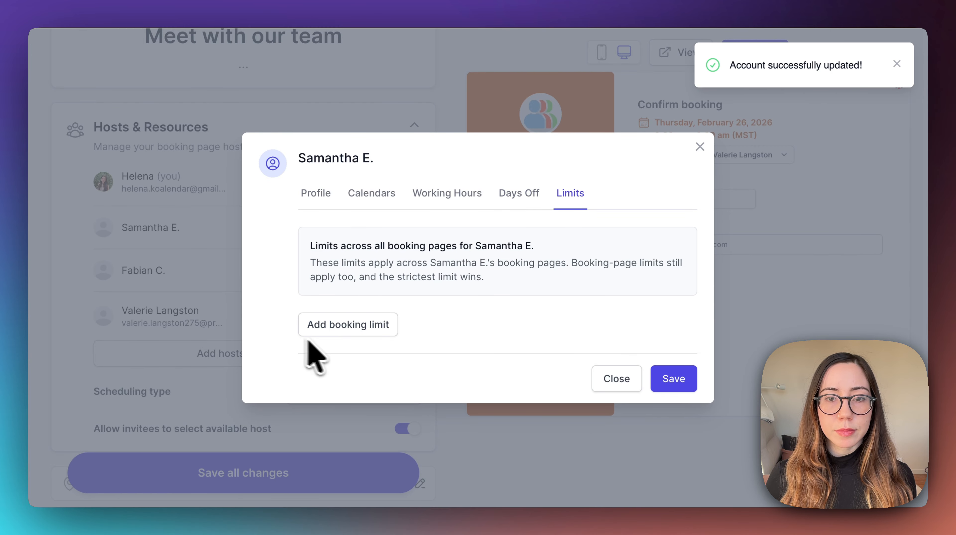
left_click(670, 381)
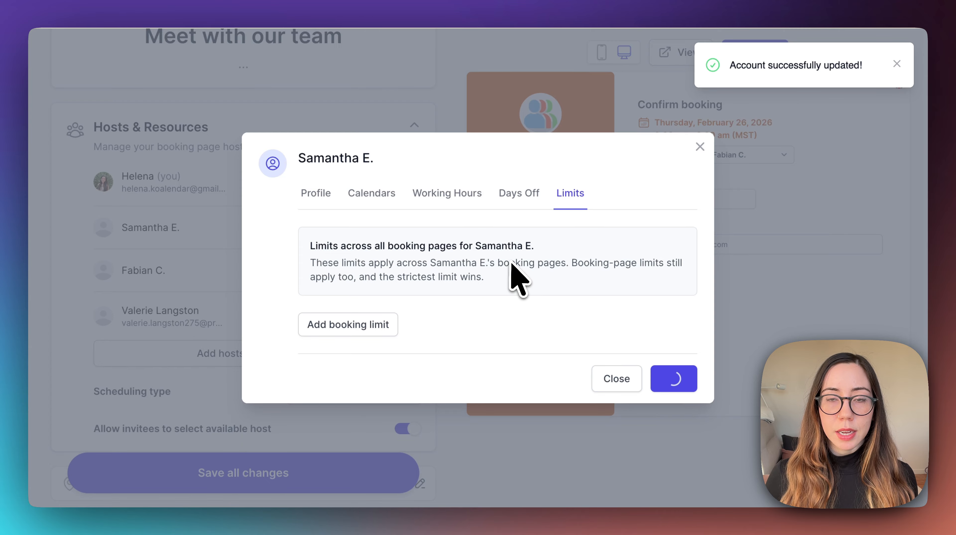
left_click(702, 150)
Save all changes to the Meet with our team page and dismiss the confirmation notice.
scroll(423, 321, "down", 5)
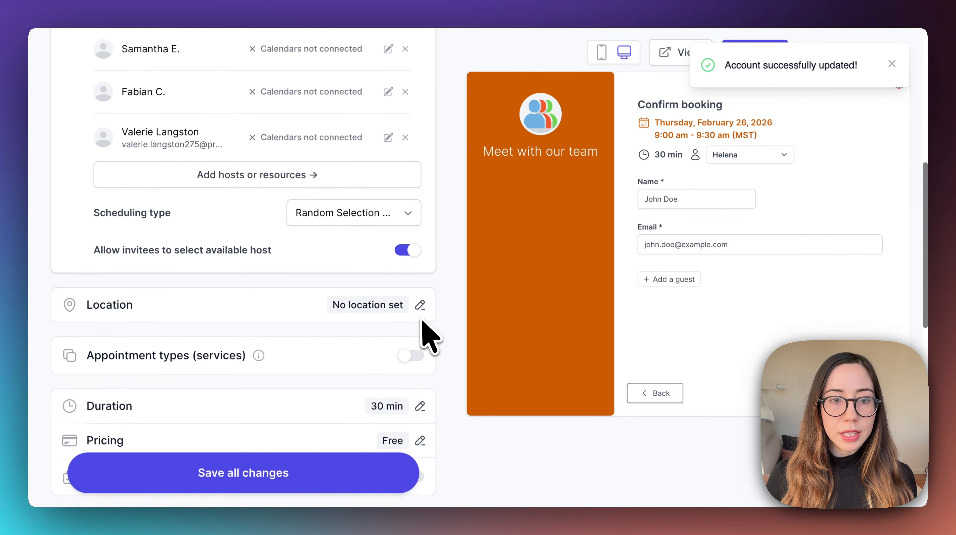
scroll(423, 332, "down", 5)
scroll(421, 348, "up", 15)
left_click(267, 471)
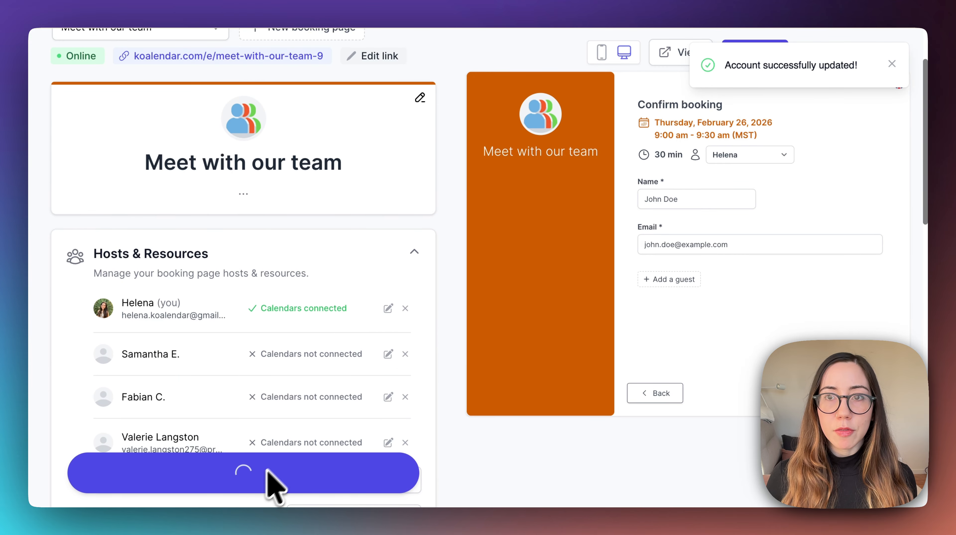
left_click(889, 65)
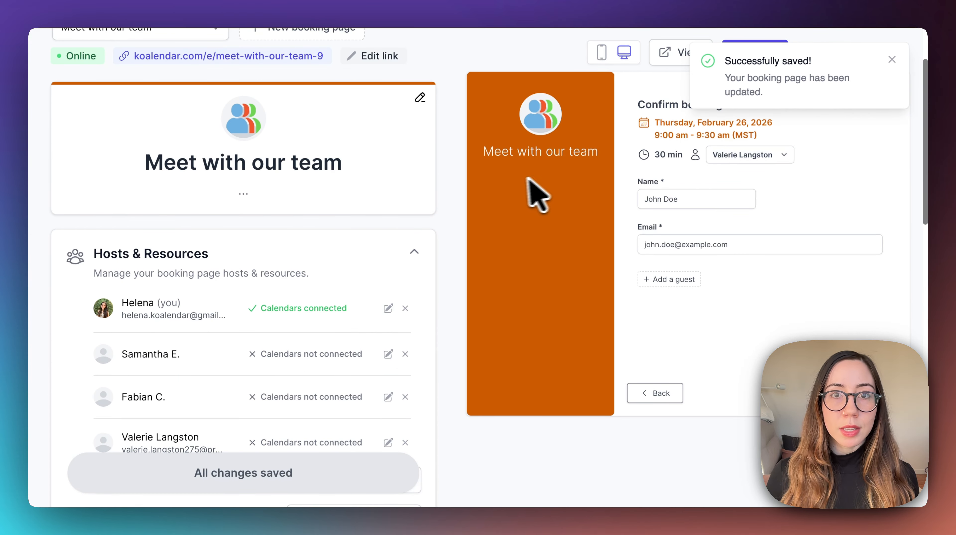
scroll(523, 178, "up", 3)
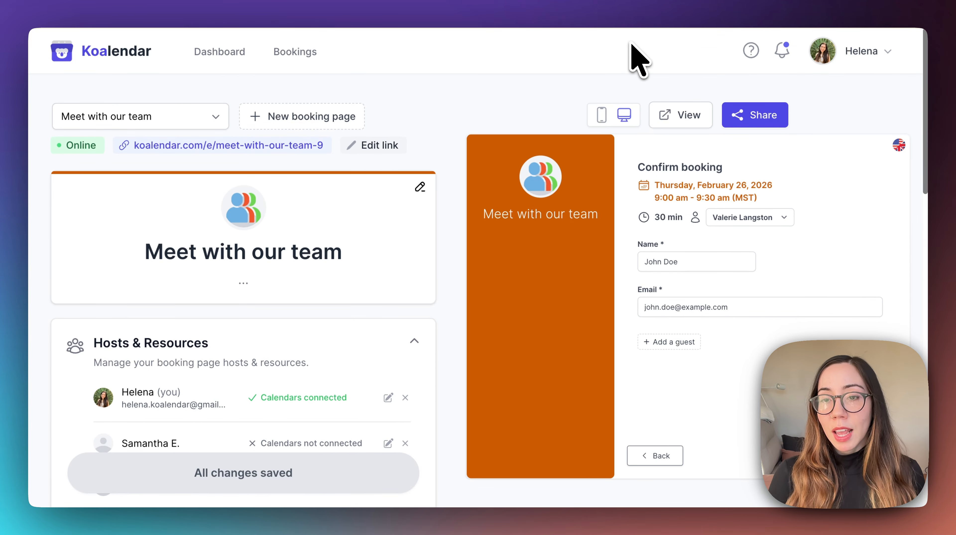